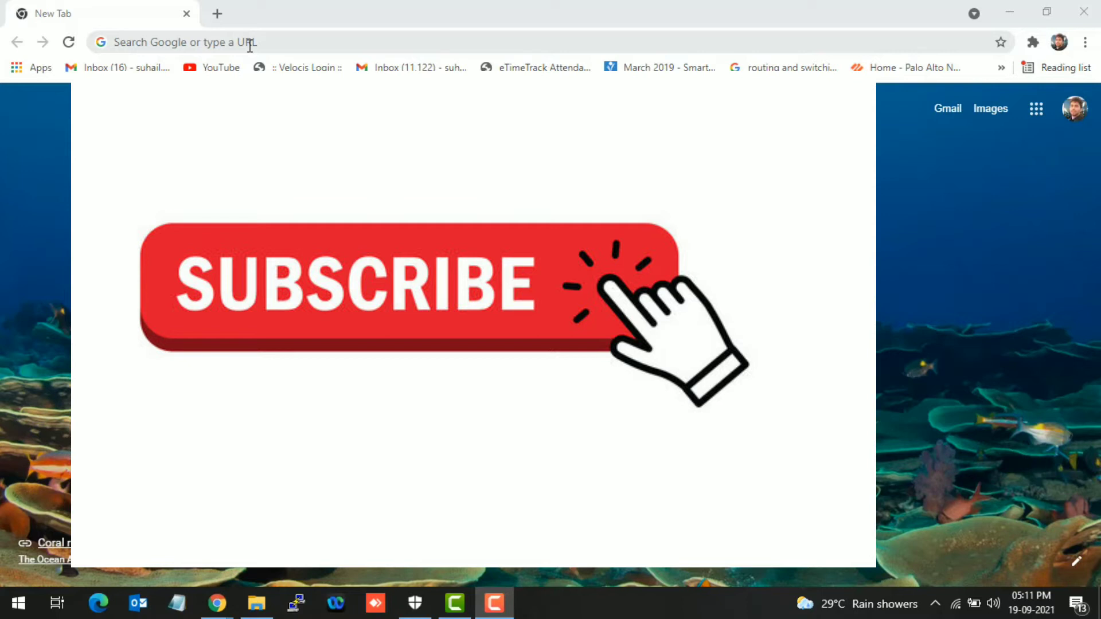
Step: Put the cursor in the Chrome address bar on the New Tab page
{"action": "left_click", "coordinate": [249, 45]}
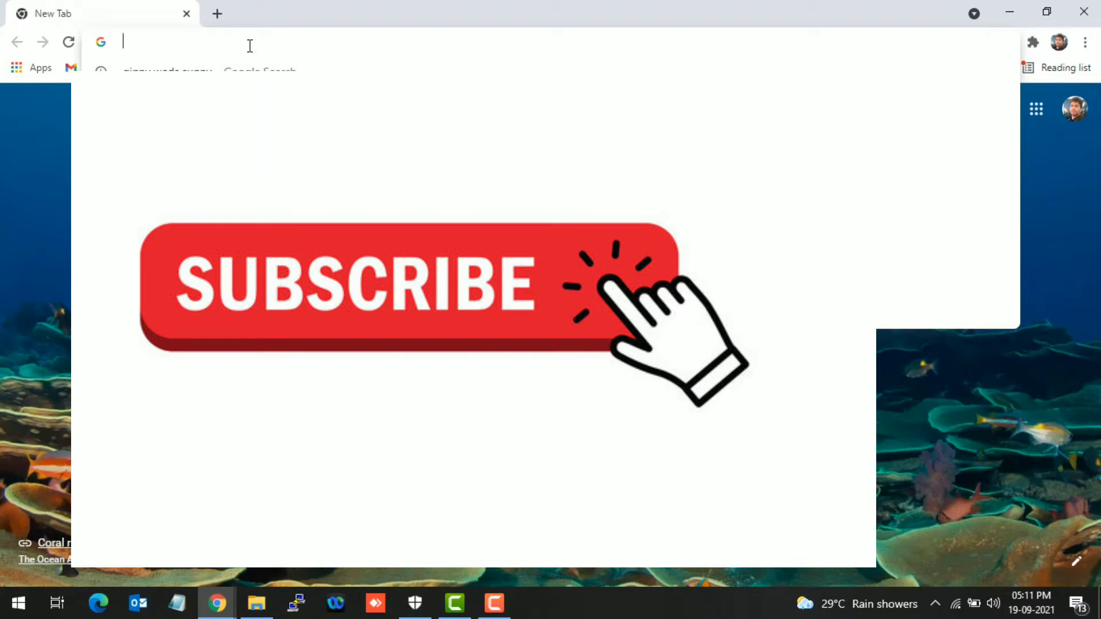
Step: Load the Meraki Dashboard login page using the dashboard.meraki.login suggestion for 'das'
{"action": "type", "text": "das"}
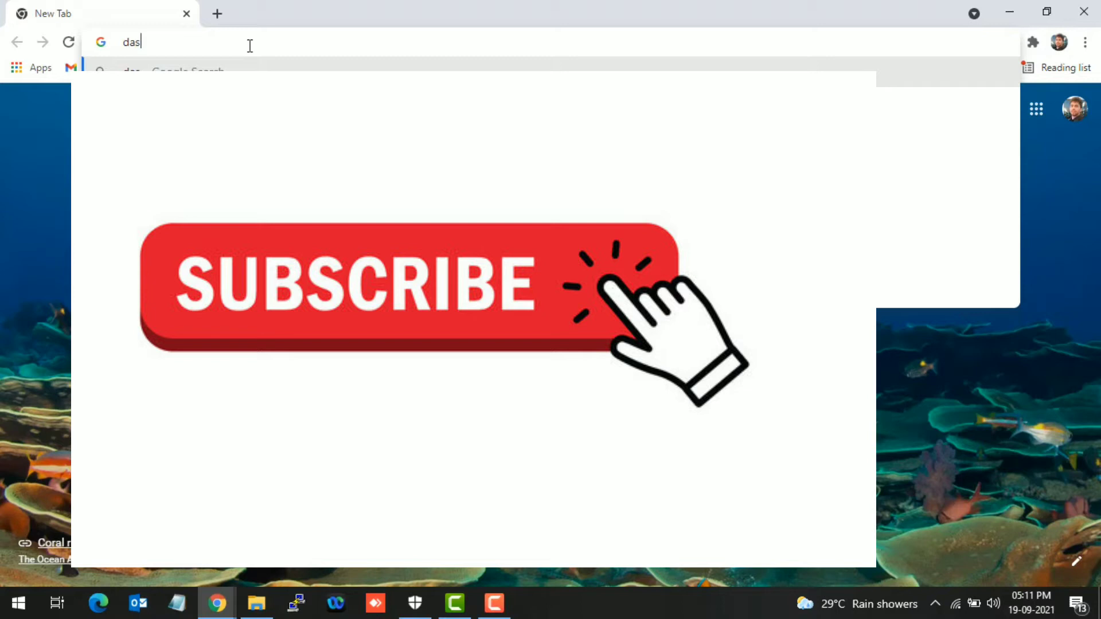
{"action": "key", "text": "Down"}
{"action": "key", "text": "Return"}
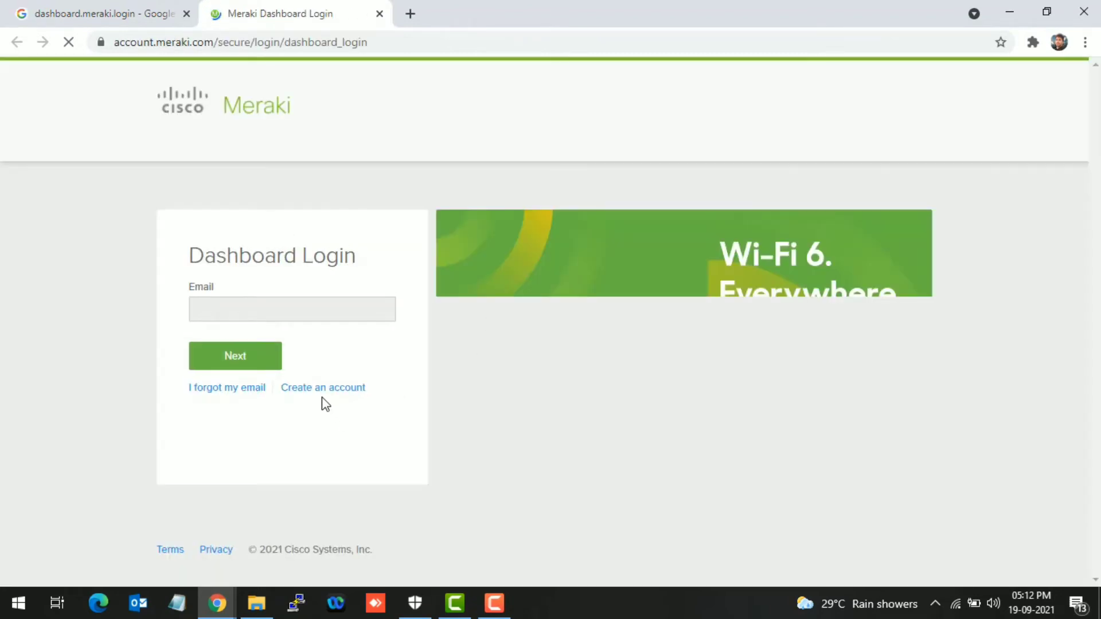
Step: Preview the new-account form with Asia-Pacific as server region, then return to the region page
{"action": "left_click", "coordinate": [324, 395]}
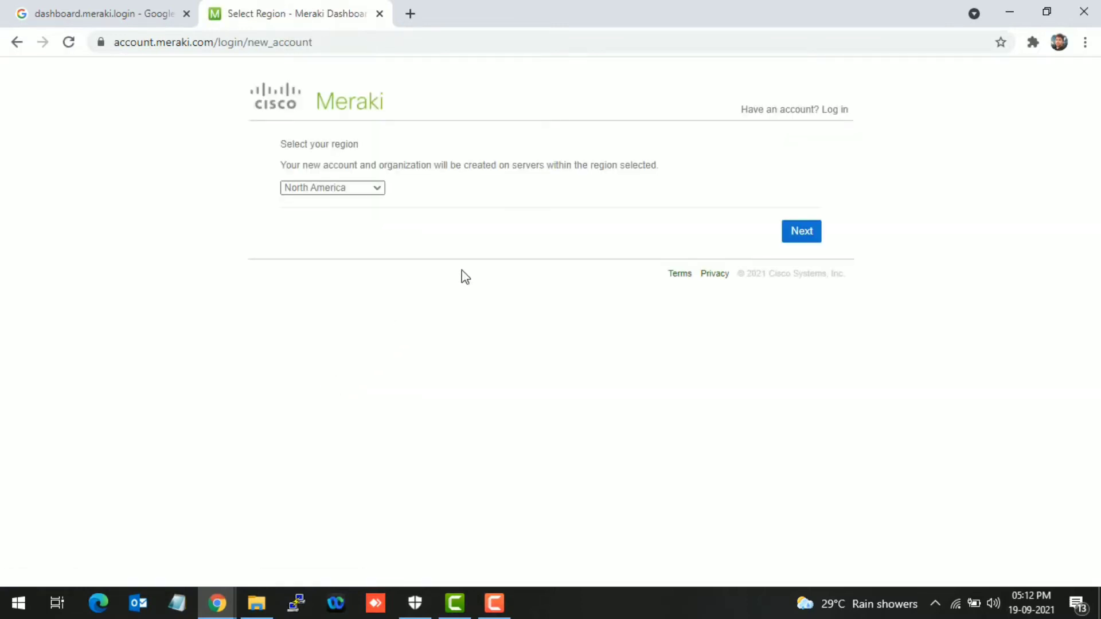
{"action": "left_click", "coordinate": [320, 189]}
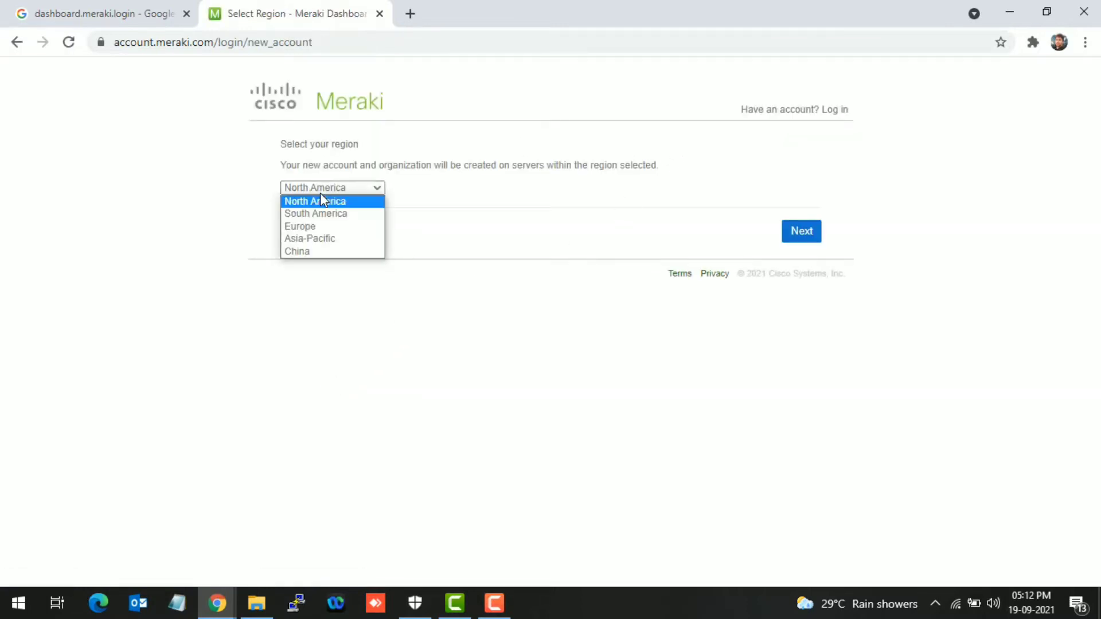
{"action": "left_click", "coordinate": [323, 243]}
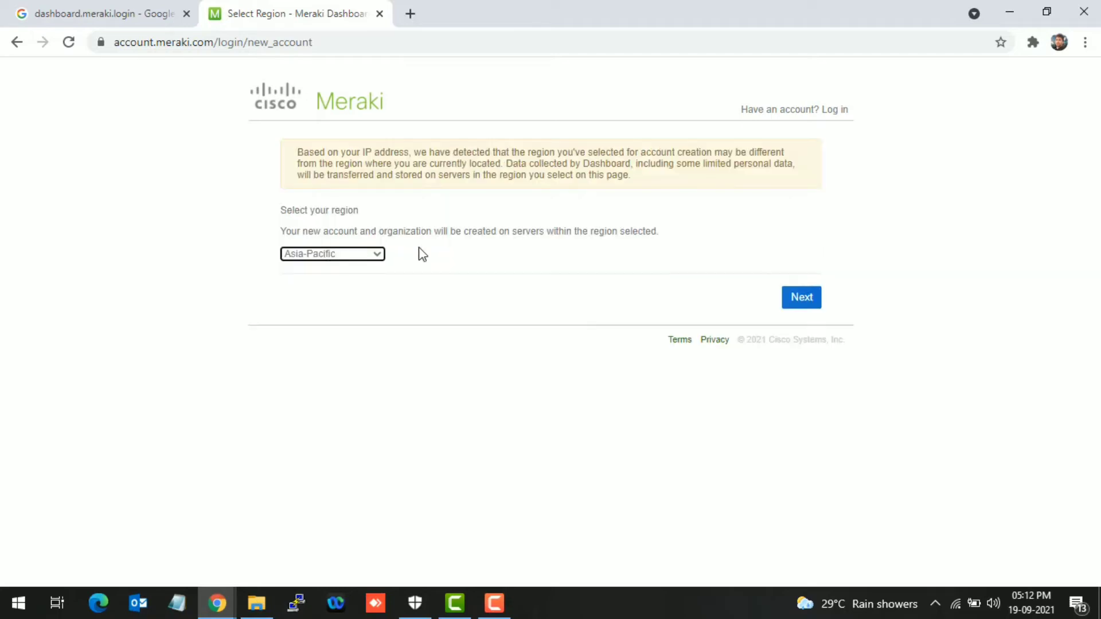
{"action": "left_click", "coordinate": [801, 300]}
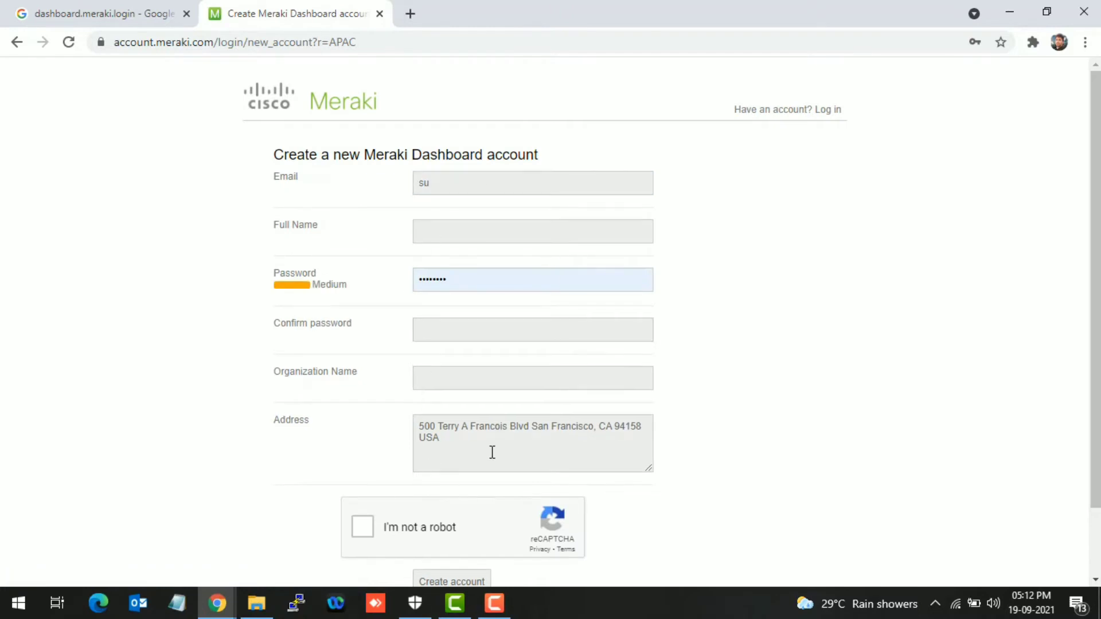
{"action": "scroll", "coordinate": [426, 531], "scroll_direction": "down", "scroll_amount": 2}
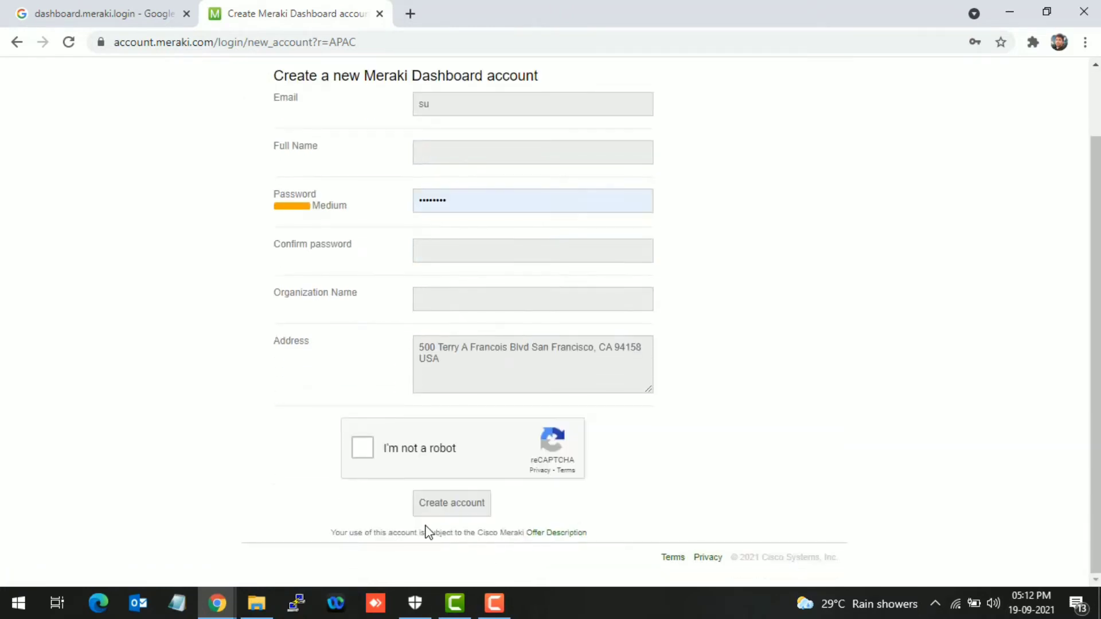
{"action": "left_click", "coordinate": [16, 42]}
Step: Go back to the login page and fill in the saved account e-mail
{"action": "left_click", "coordinate": [17, 42]}
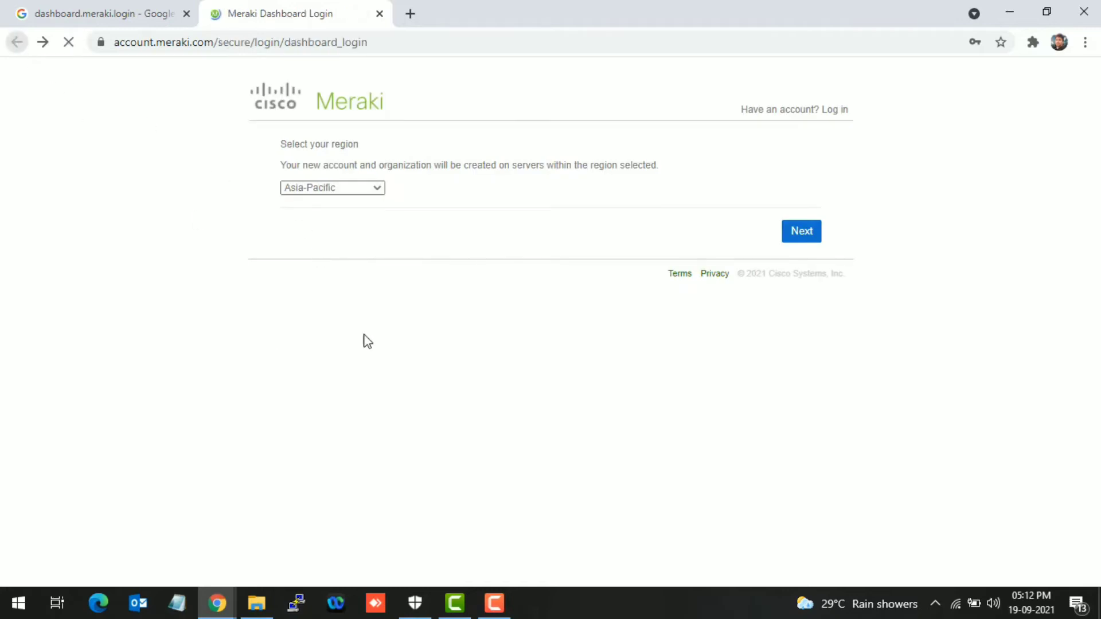
{"action": "left_click", "coordinate": [276, 310]}
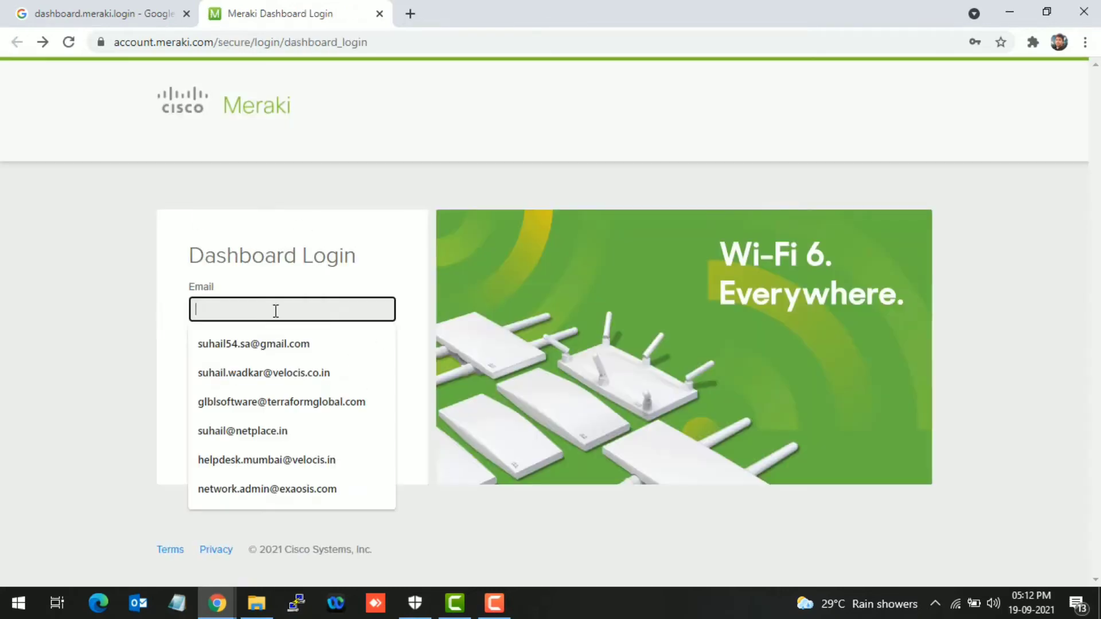
{"action": "left_click", "coordinate": [270, 344]}
{"action": "left_click", "coordinate": [265, 360]}
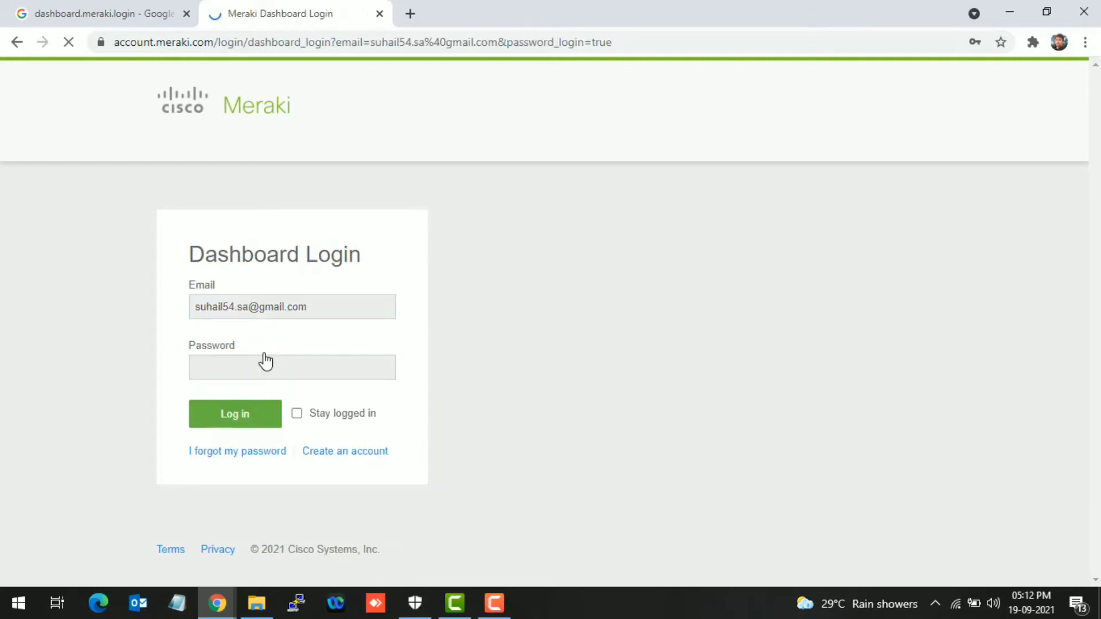
Step: Enter the account password and log in, retyping it after the first attempt fails
{"action": "left_click", "coordinate": [270, 367]}
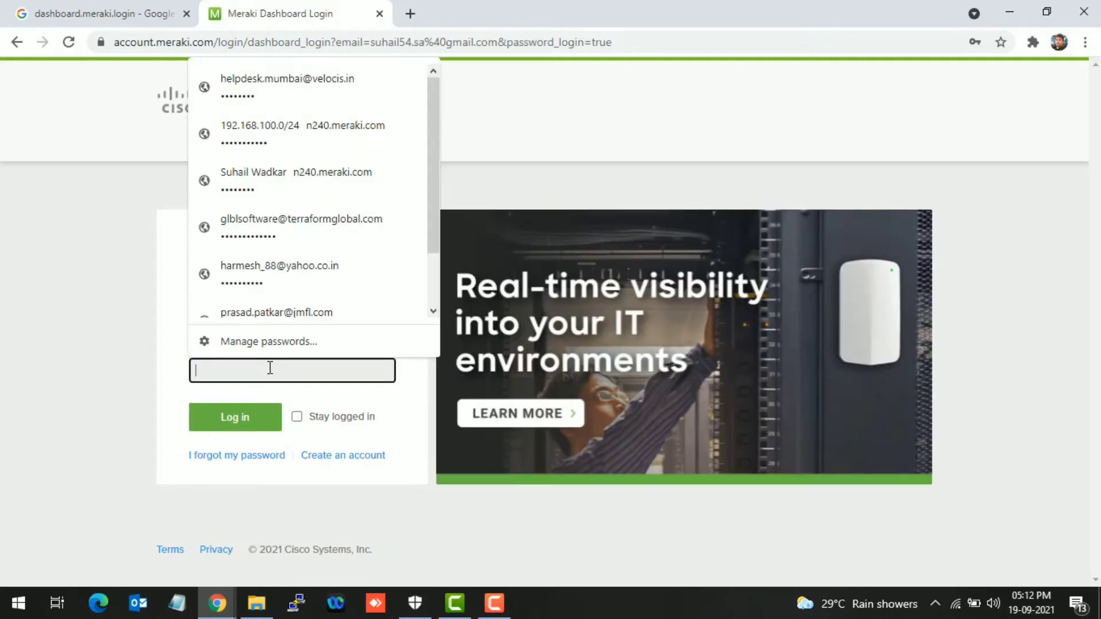
{"action": "type", "text": "****"}
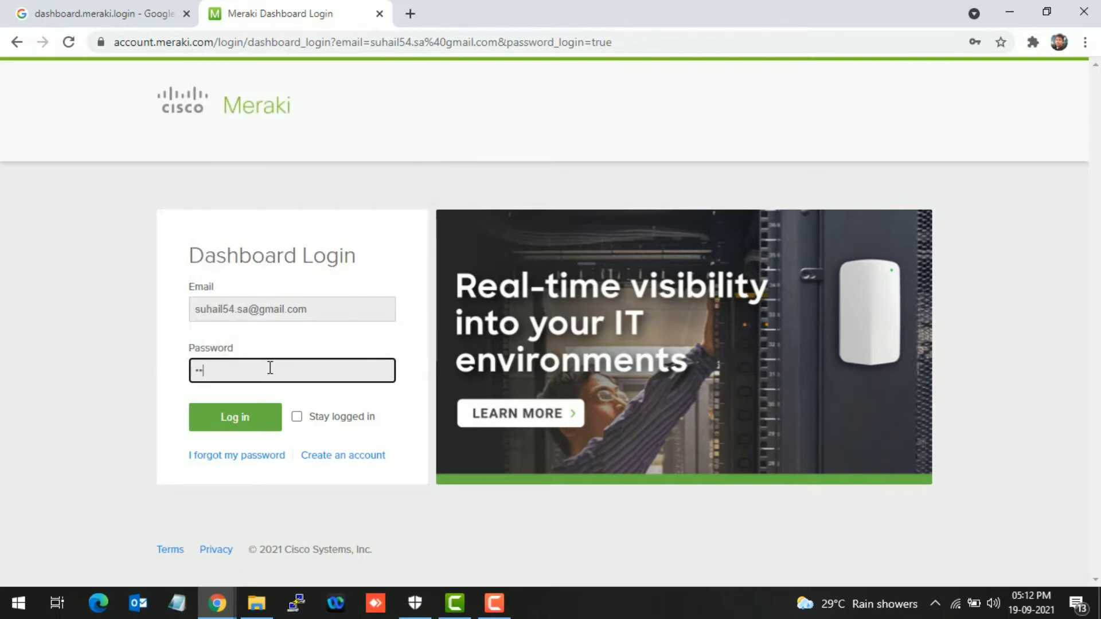
{"action": "key", "text": "BackSpace"}
{"action": "key", "text": "BackSpace"}
{"action": "type", "text": "**********"}
{"action": "left_click", "coordinate": [267, 427]}
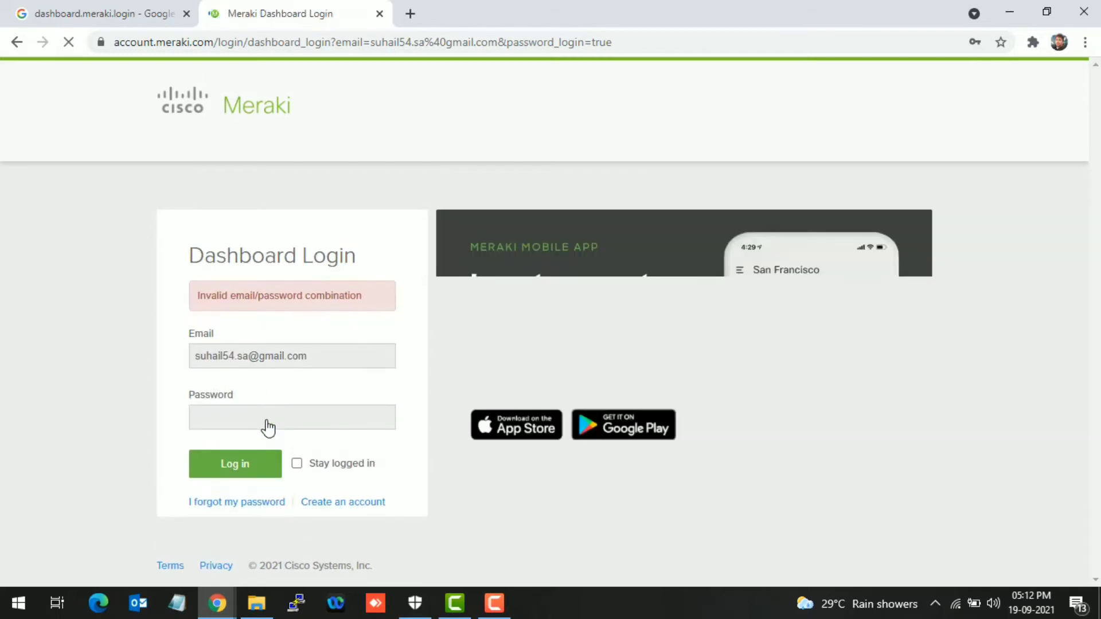
{"action": "left_click", "coordinate": [268, 420]}
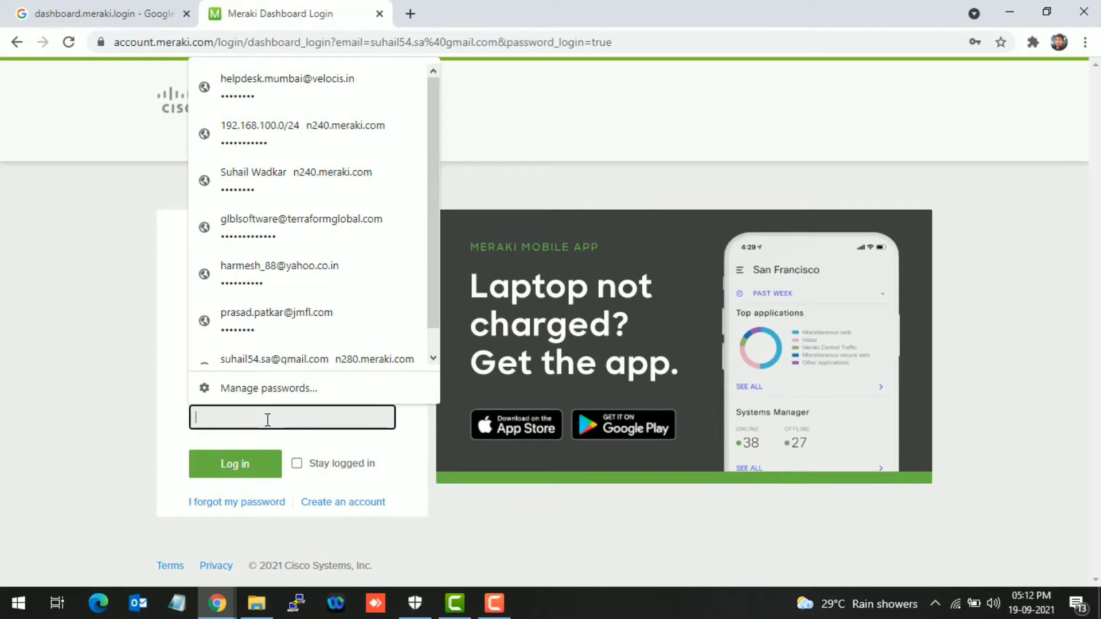
{"action": "type", "text": "********"}
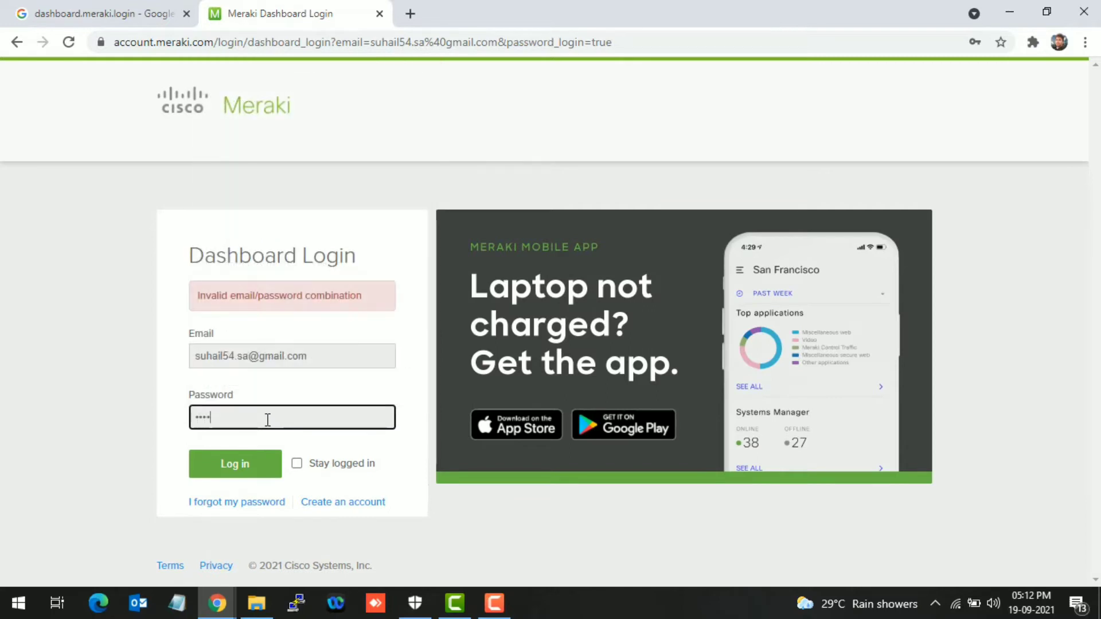
{"action": "type", "text": "***"}
{"action": "key", "text": "Return"}
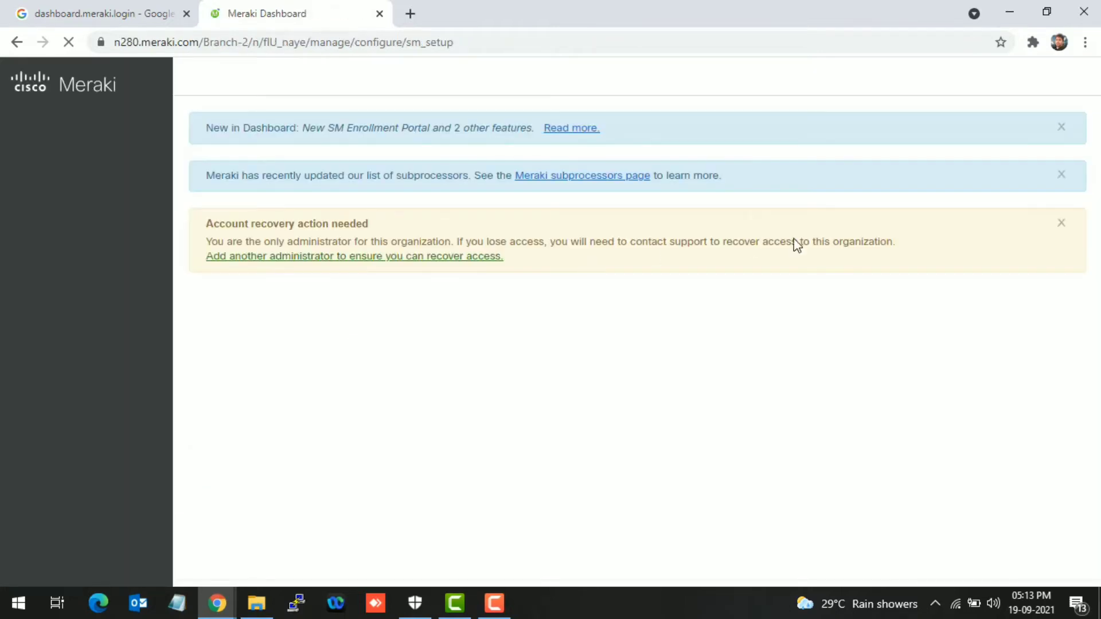
Step: Dismiss the account-recovery banner and reach Create network under Organization
{"action": "left_click", "coordinate": [1048, 224]}
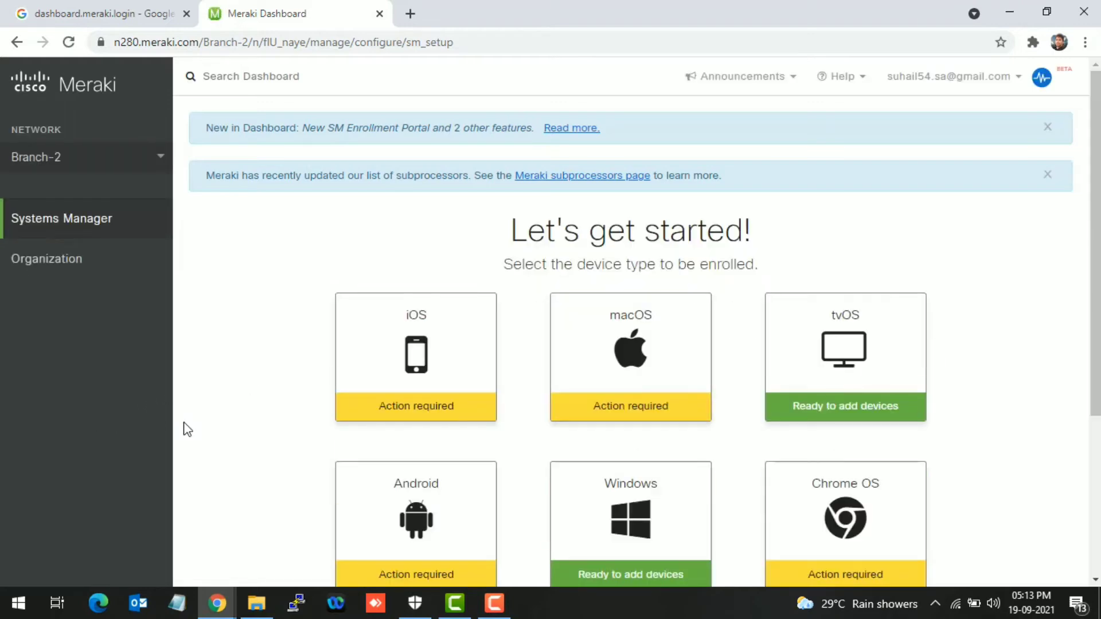
{"action": "mouse_move", "coordinate": [89, 257]}
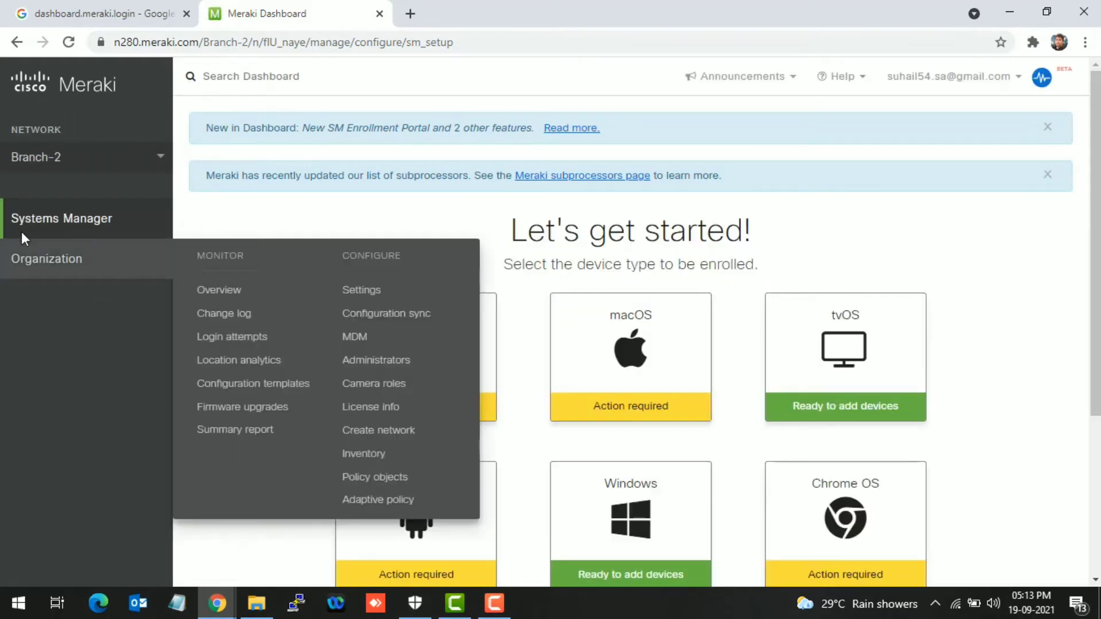
{"action": "mouse_move", "coordinate": [132, 225]}
Step: Name the new network Branch-3 and set its type to EMM (Systems manager), without creating it
{"action": "left_click", "coordinate": [369, 432]}
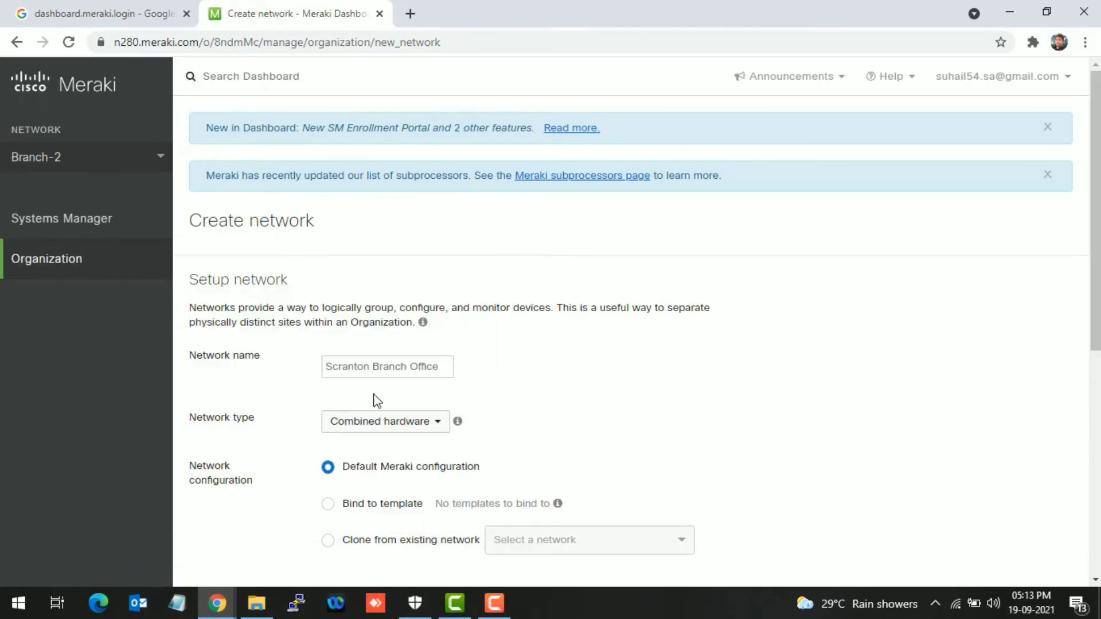
{"action": "left_click", "coordinate": [380, 368]}
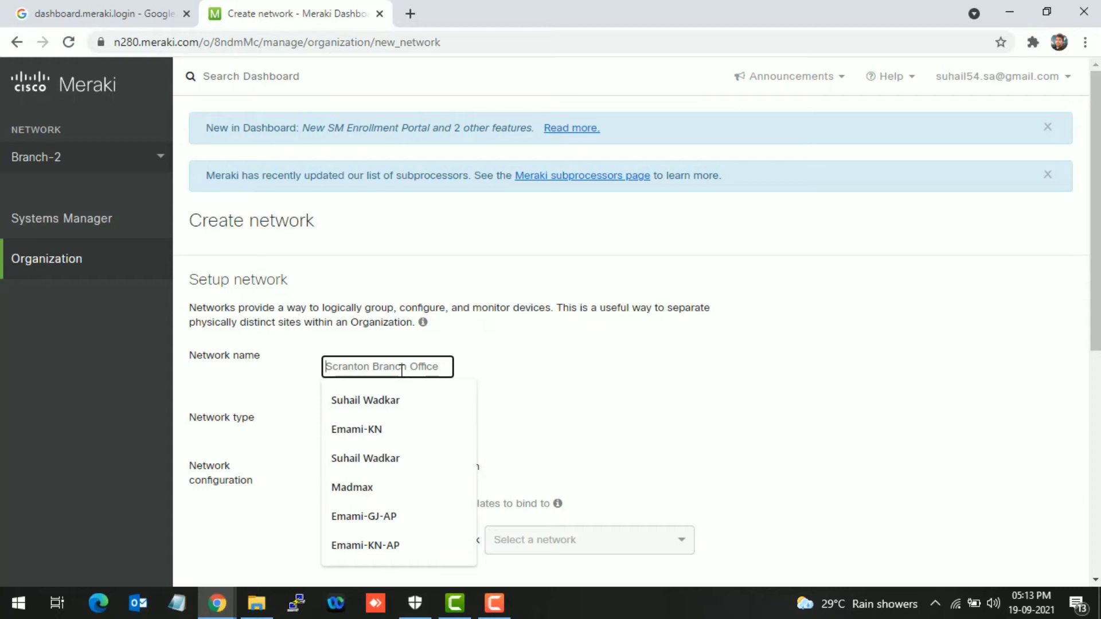
{"action": "type", "text": "Br"}
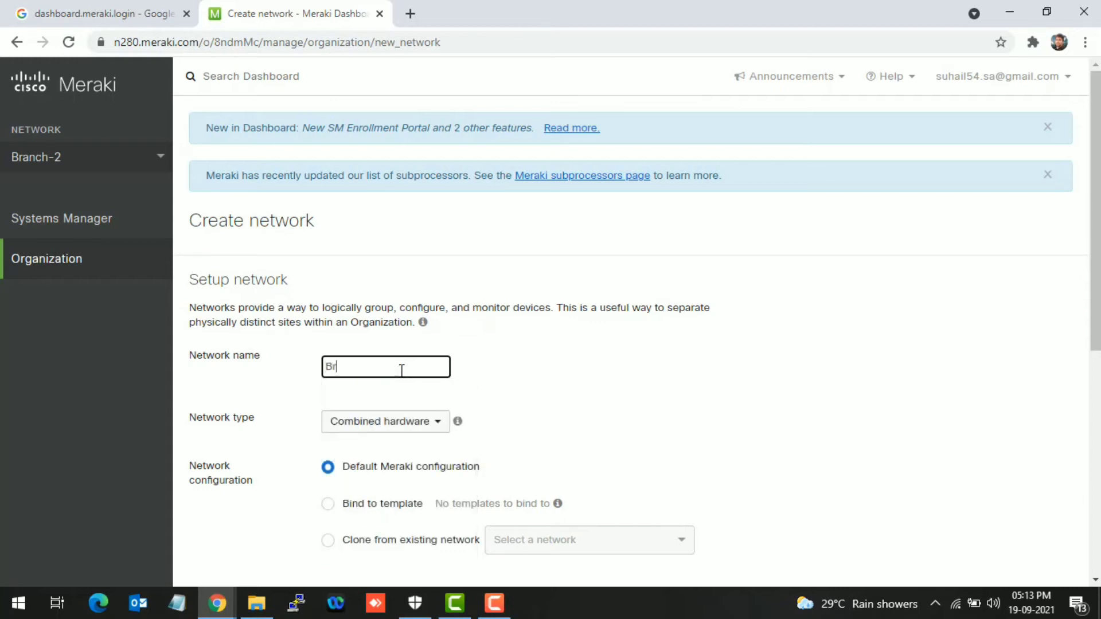
{"action": "type", "text": "anch-3"}
{"action": "left_click", "coordinate": [609, 424]}
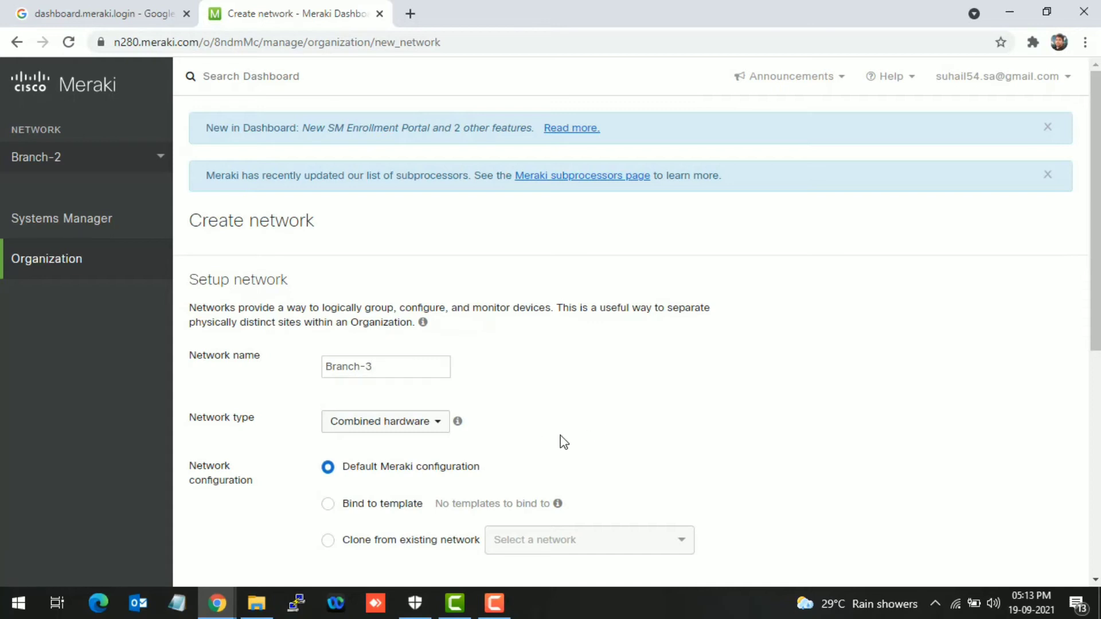
{"action": "left_click", "coordinate": [437, 427]}
{"action": "scroll", "coordinate": [519, 384], "scroll_direction": "down", "scroll_amount": 1}
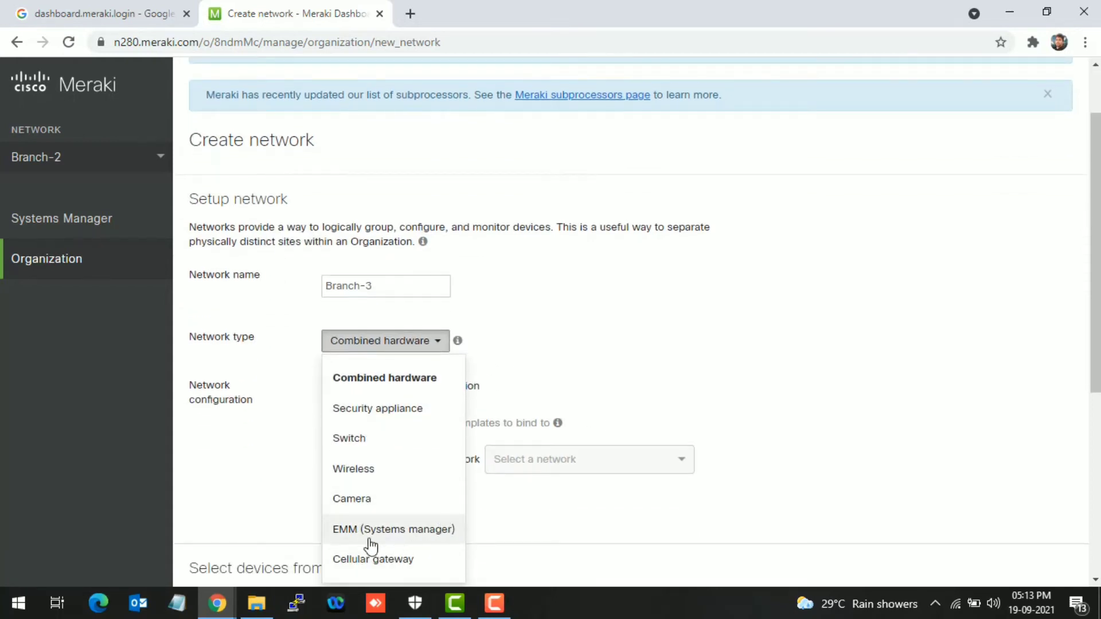
{"action": "left_click", "coordinate": [401, 539]}
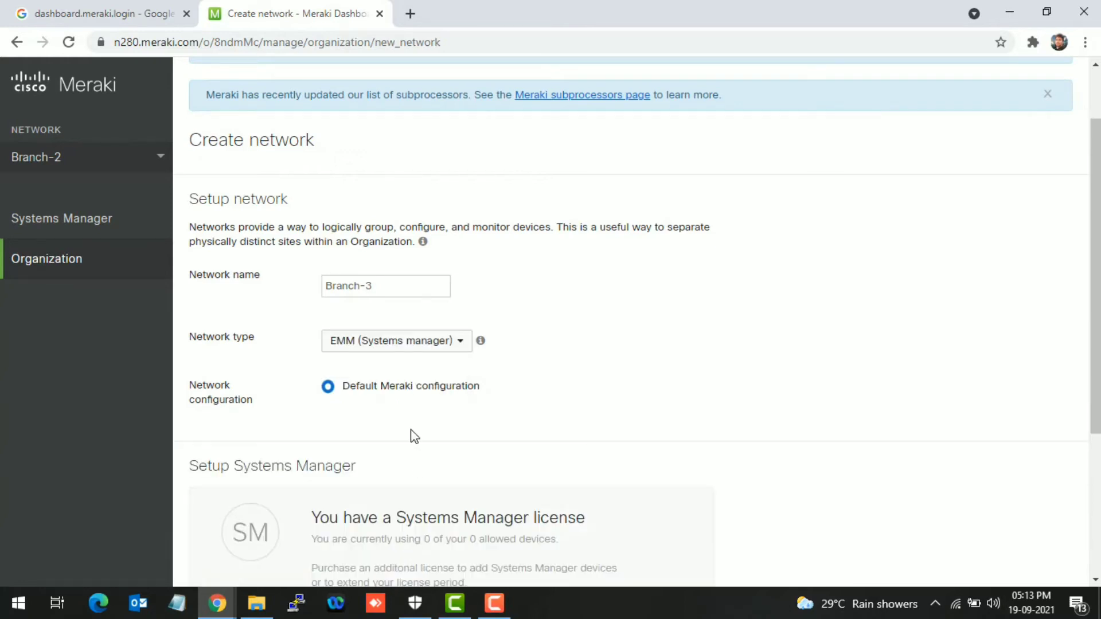
{"action": "scroll", "coordinate": [434, 414], "scroll_direction": "down", "scroll_amount": 3}
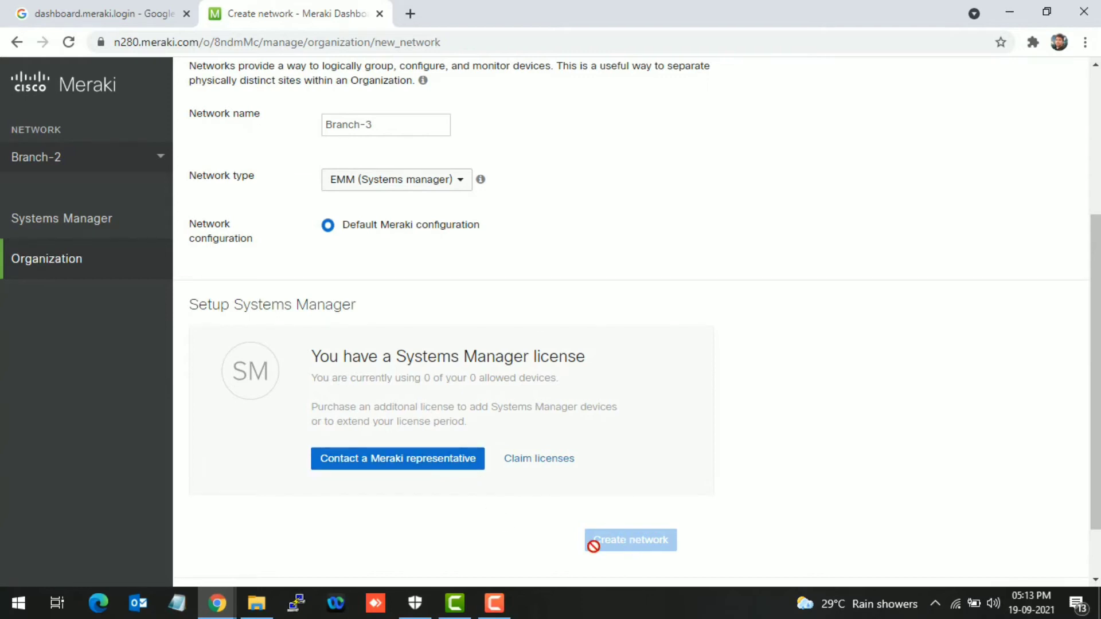
{"action": "scroll", "coordinate": [381, 439], "scroll_direction": "up", "scroll_amount": 2}
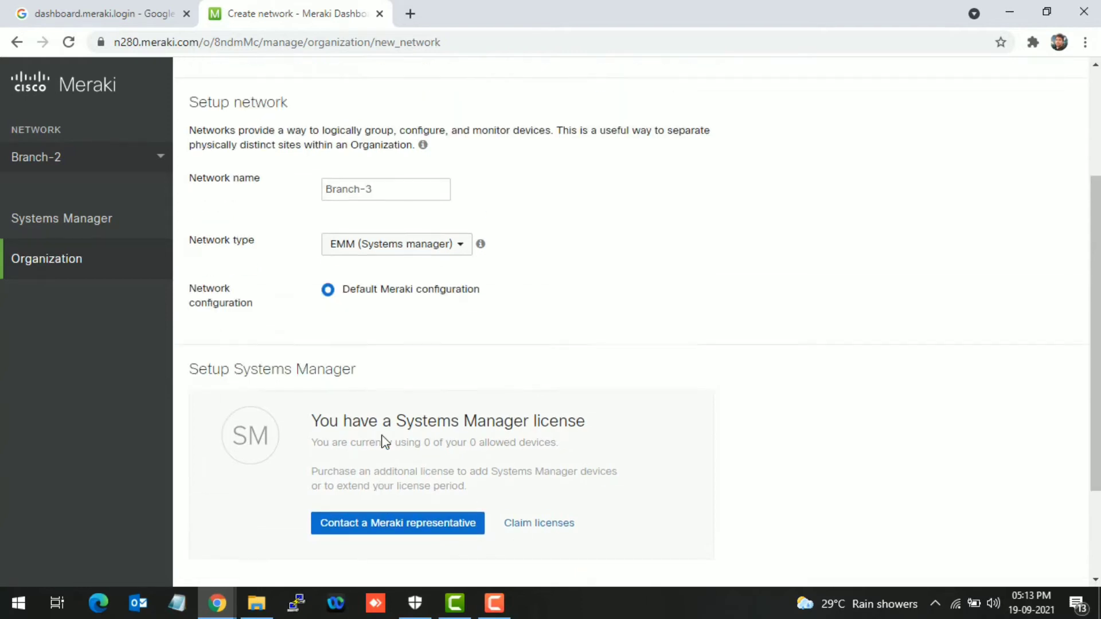
{"action": "scroll", "coordinate": [401, 418], "scroll_direction": "down", "scroll_amount": 4}
{"action": "scroll", "coordinate": [262, 162], "scroll_direction": "up", "scroll_amount": 6}
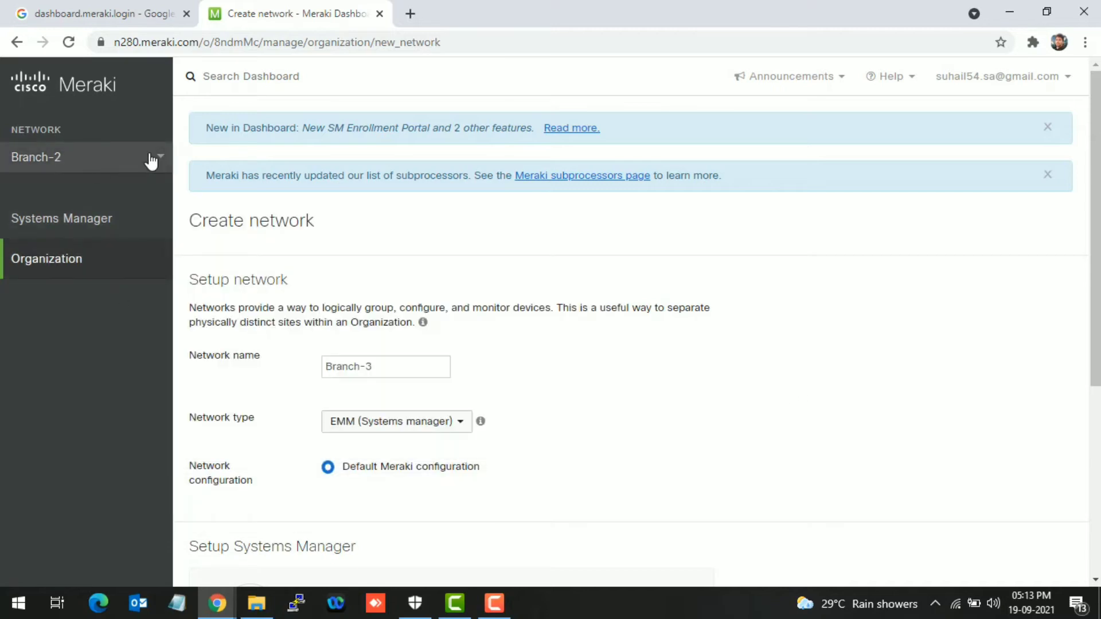
Step: Switch to the Branch-1 network and open its Systems Manager Monitor > Overview page
{"action": "left_click", "coordinate": [148, 159]}
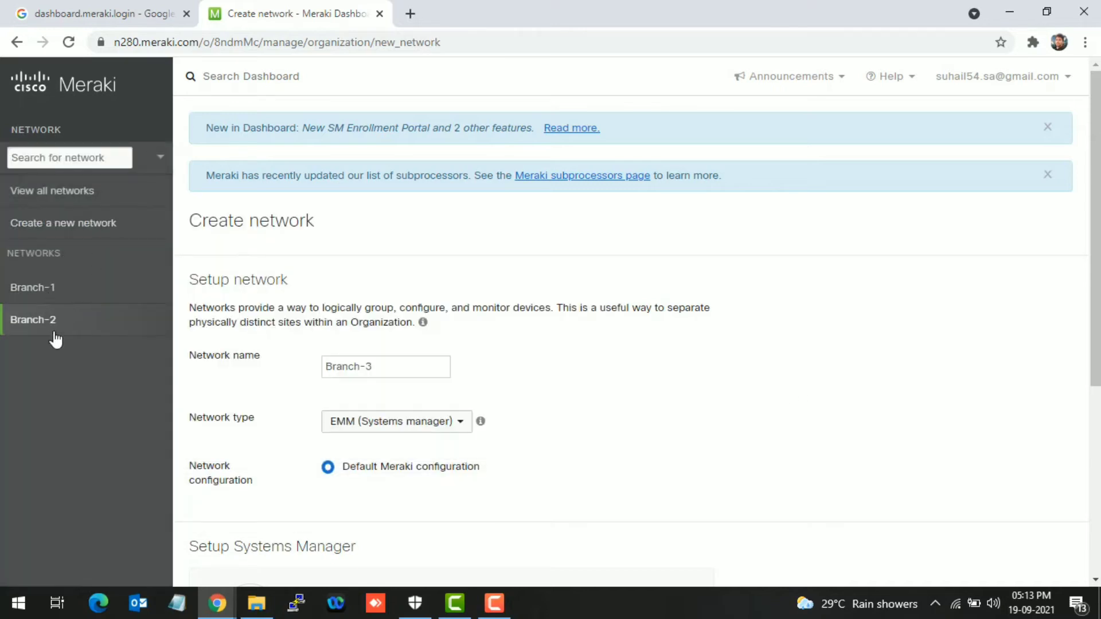
{"action": "left_click", "coordinate": [50, 295]}
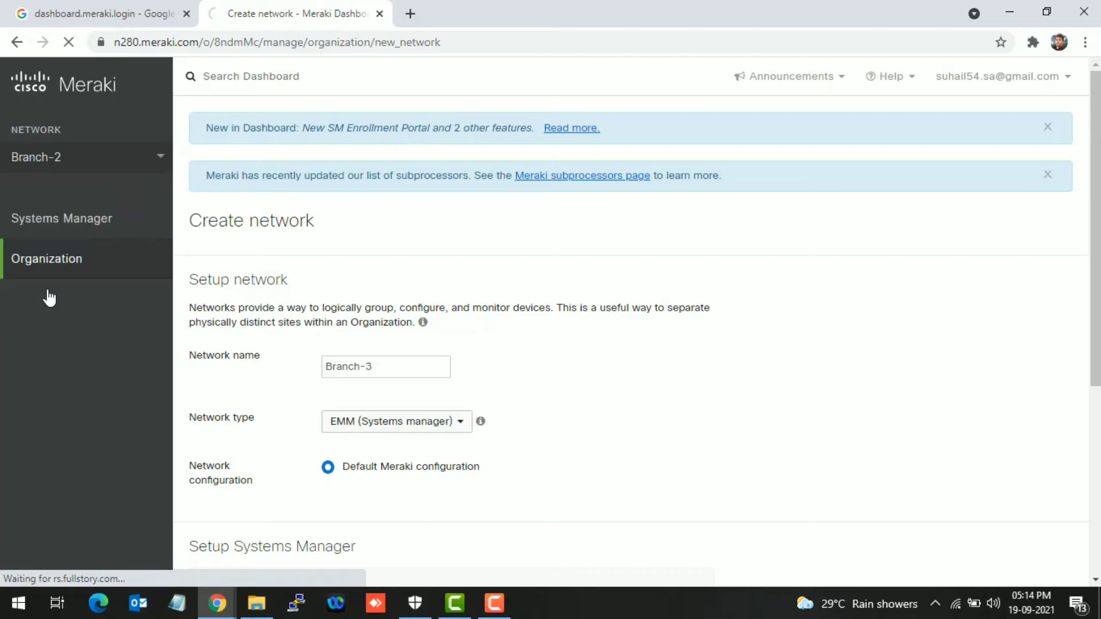
{"action": "mouse_move", "coordinate": [69, 200]}
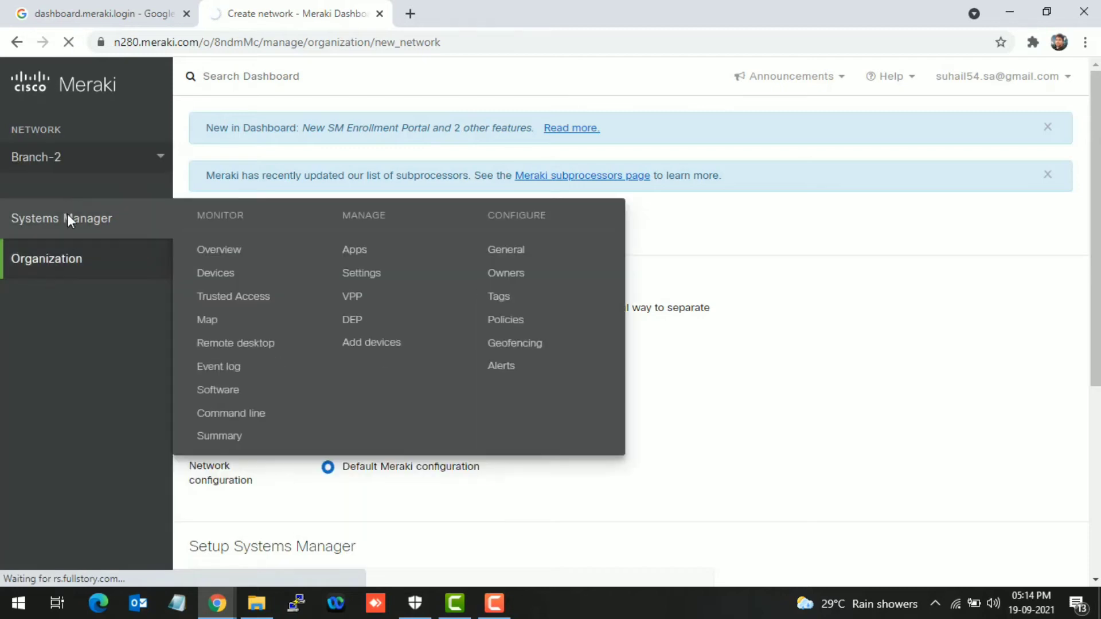
{"action": "left_click", "coordinate": [215, 249]}
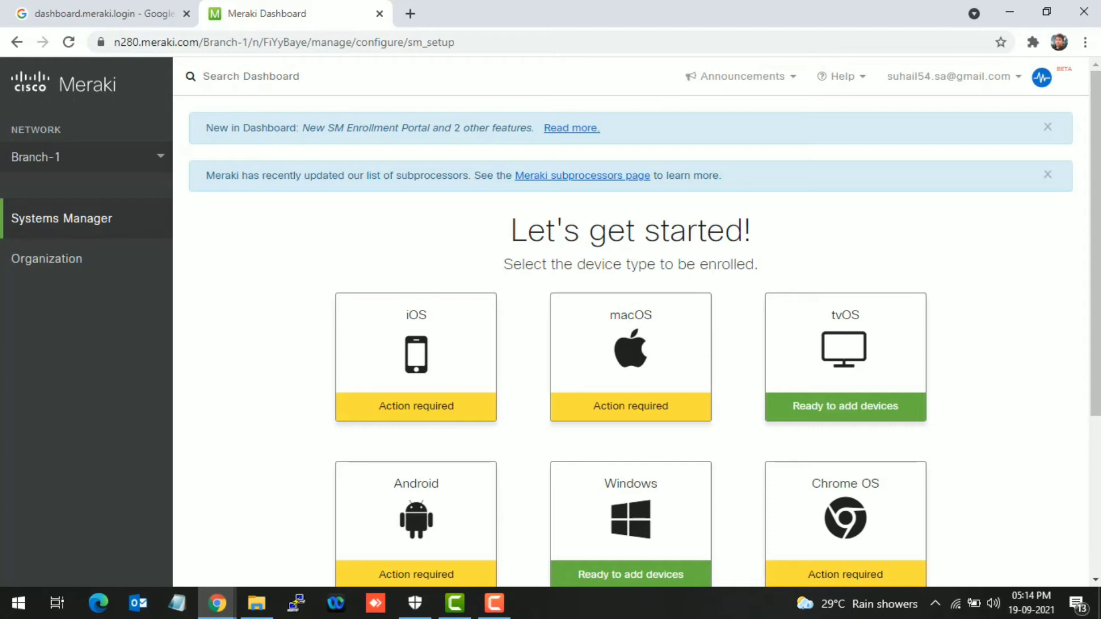
{"action": "left_click", "coordinate": [503, 611]}
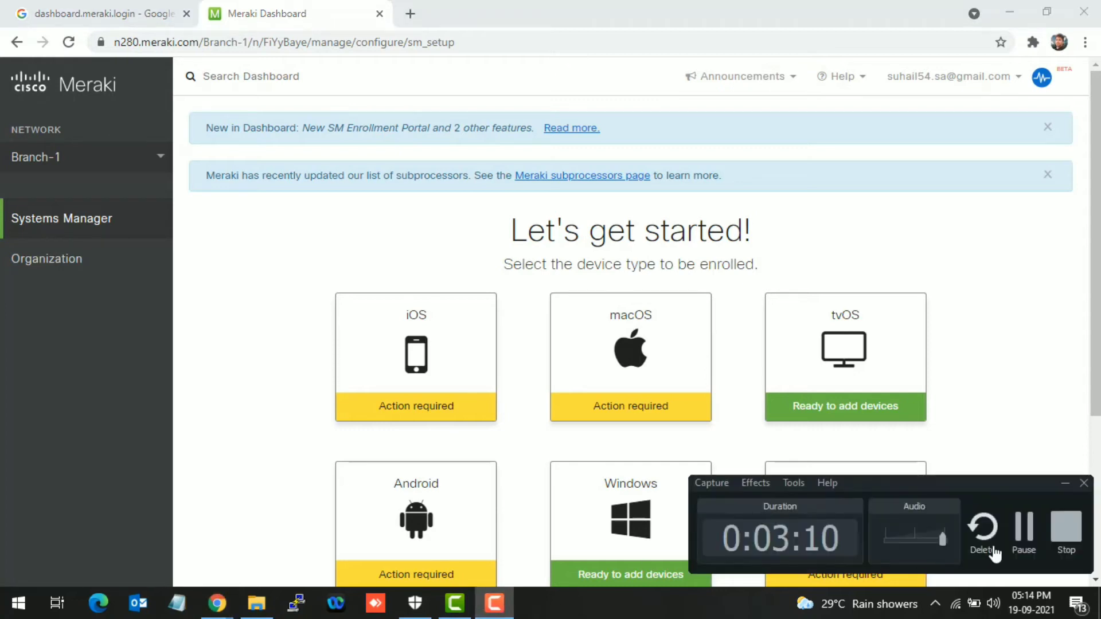
{"action": "left_click", "coordinate": [992, 523]}
{"action": "mouse_move", "coordinate": [72, 228]}
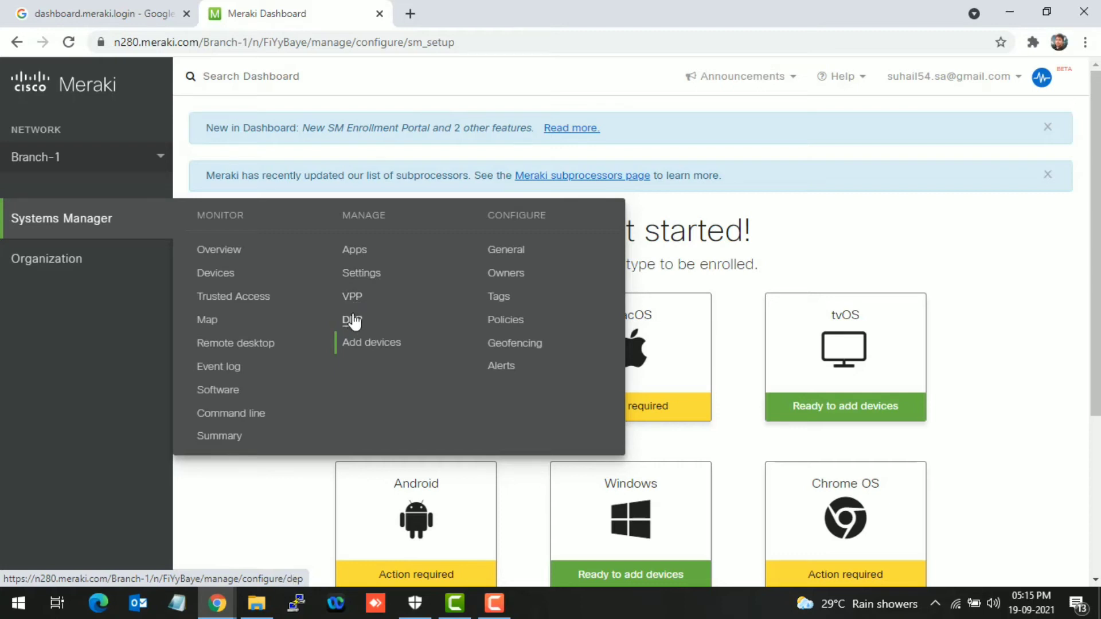
{"action": "left_click", "coordinate": [364, 350]}
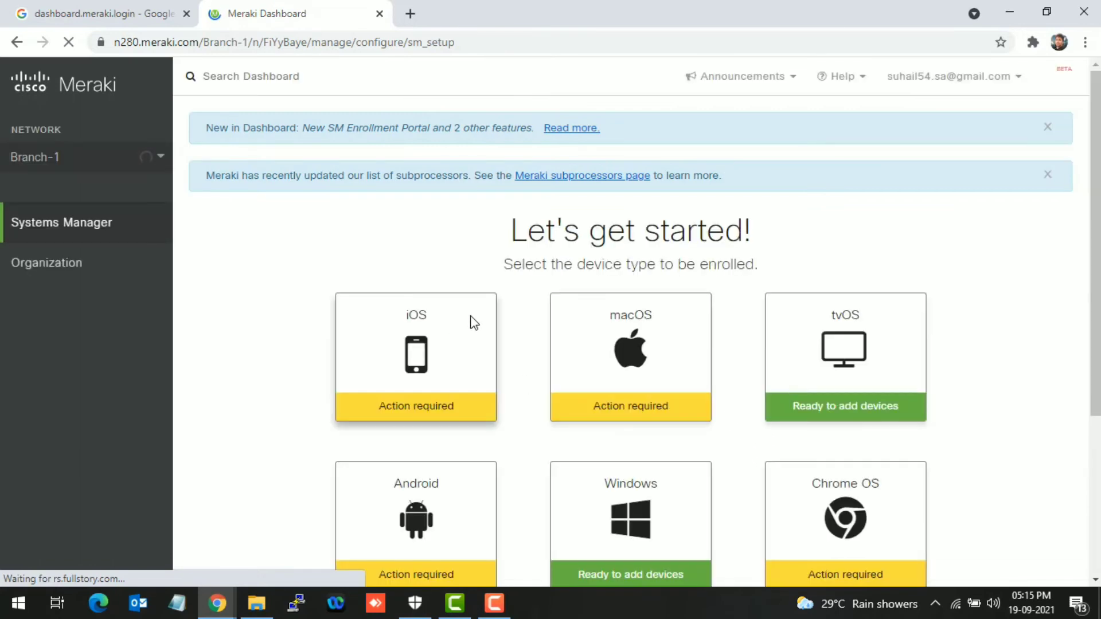
{"action": "scroll", "coordinate": [472, 321], "scroll_direction": "down", "scroll_amount": 1}
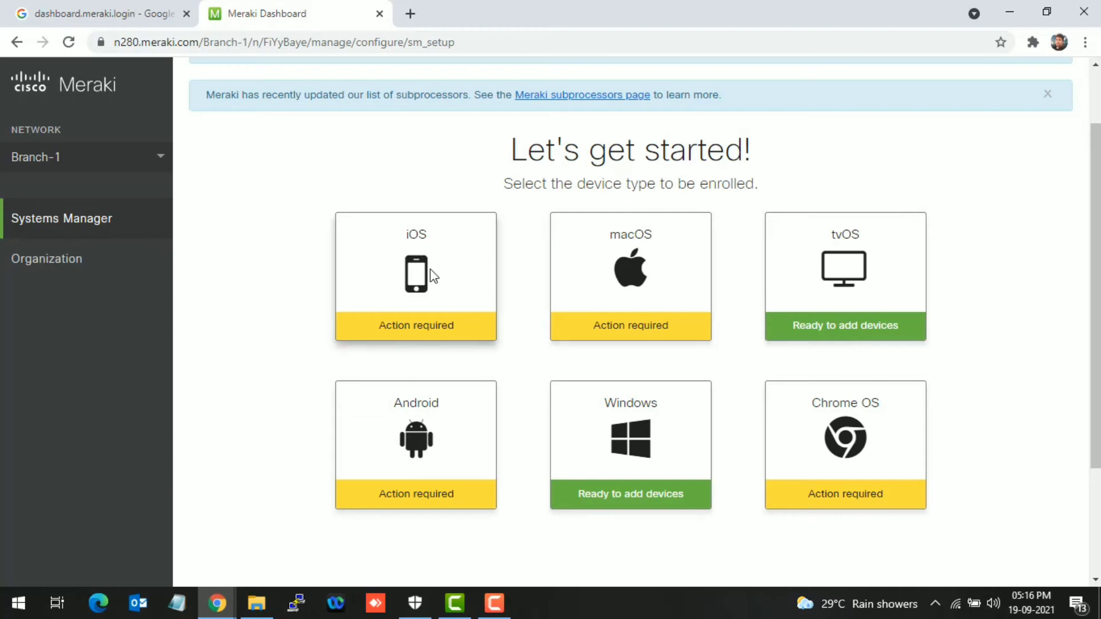
{"action": "scroll", "coordinate": [430, 269], "scroll_direction": "down", "scroll_amount": 3}
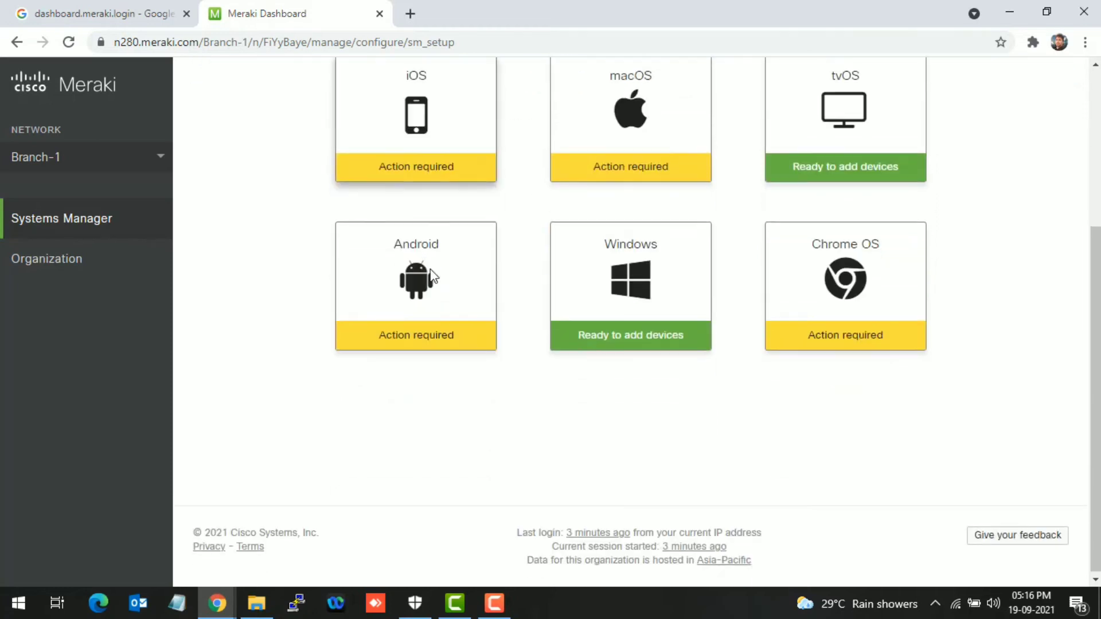
Step: Start Android enrollment with Meraki managed deployment, generate the signup URL, and close the old tab
{"action": "left_click", "coordinate": [403, 310]}
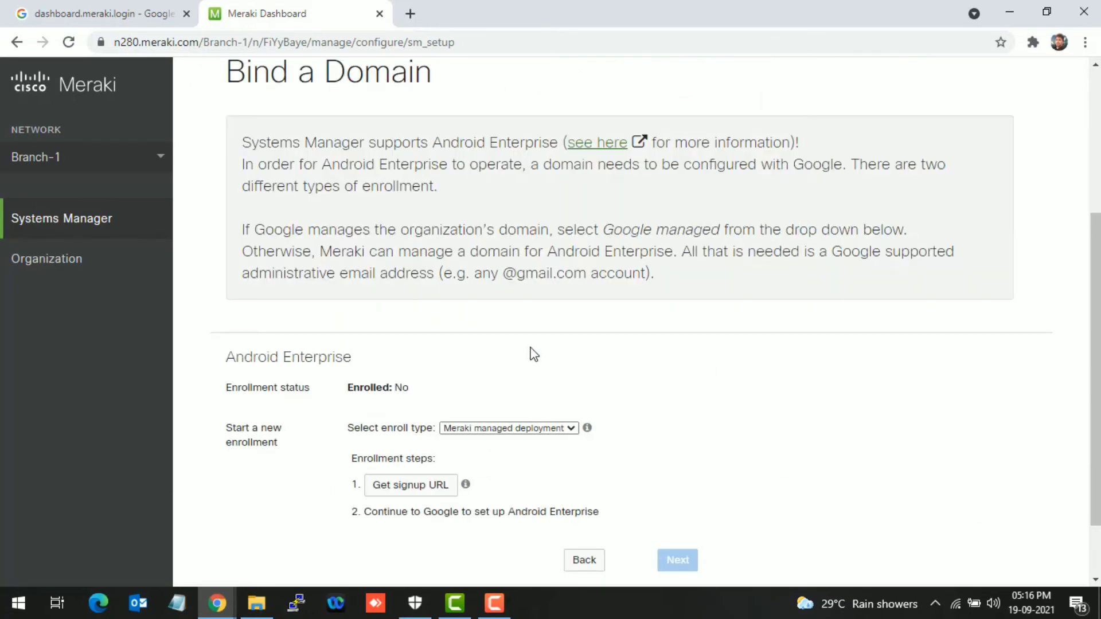
{"action": "scroll", "coordinate": [530, 352], "scroll_direction": "down", "scroll_amount": 2}
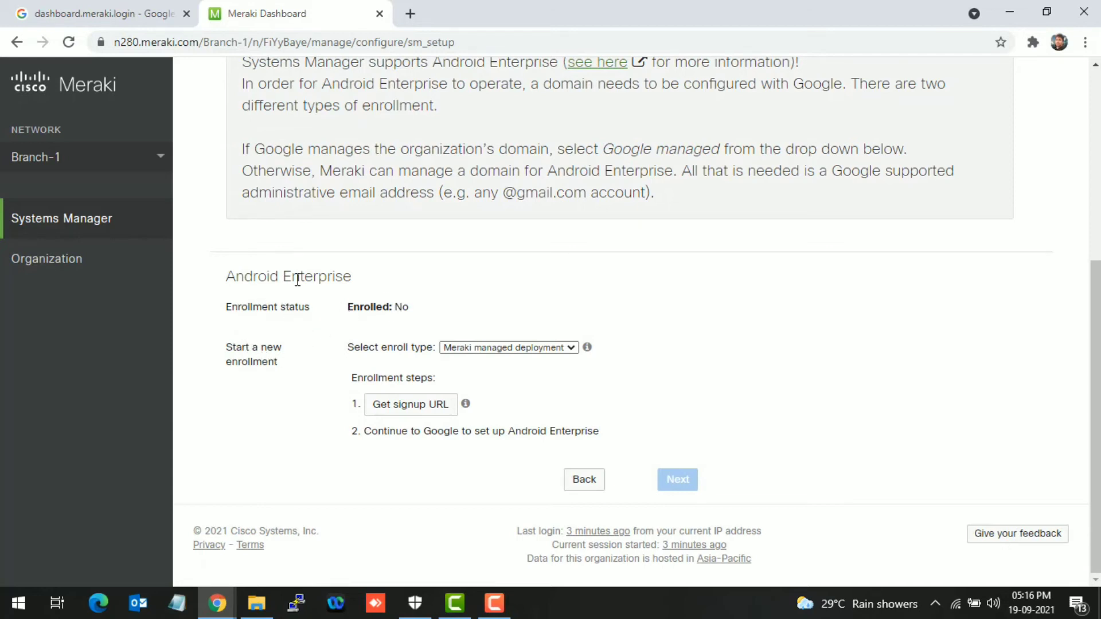
{"action": "left_click", "coordinate": [508, 348]}
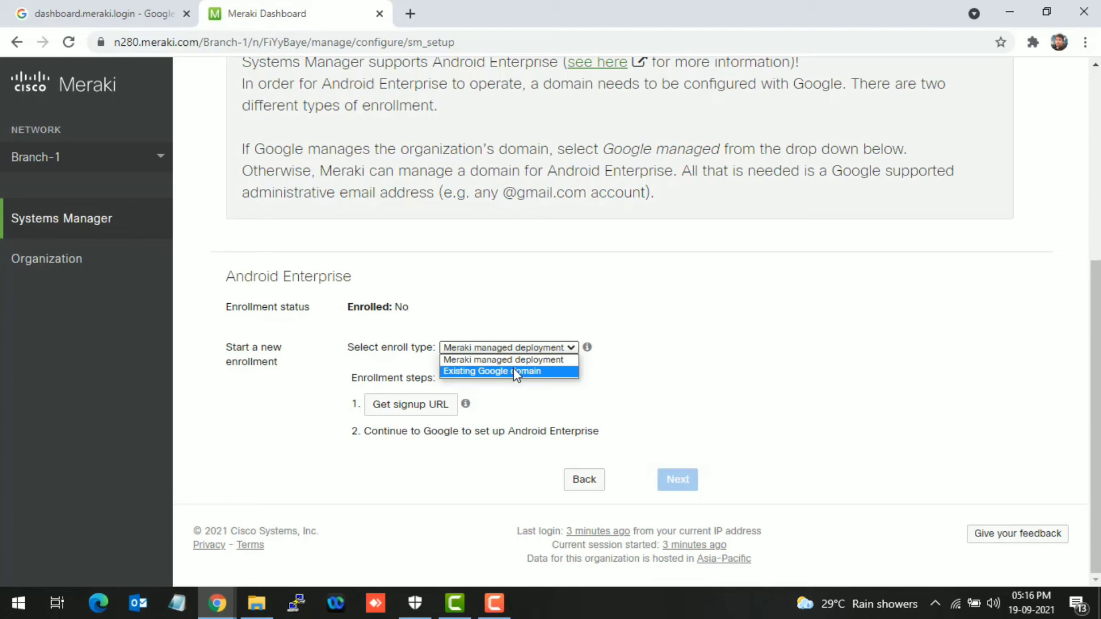
{"action": "left_click", "coordinate": [481, 361]}
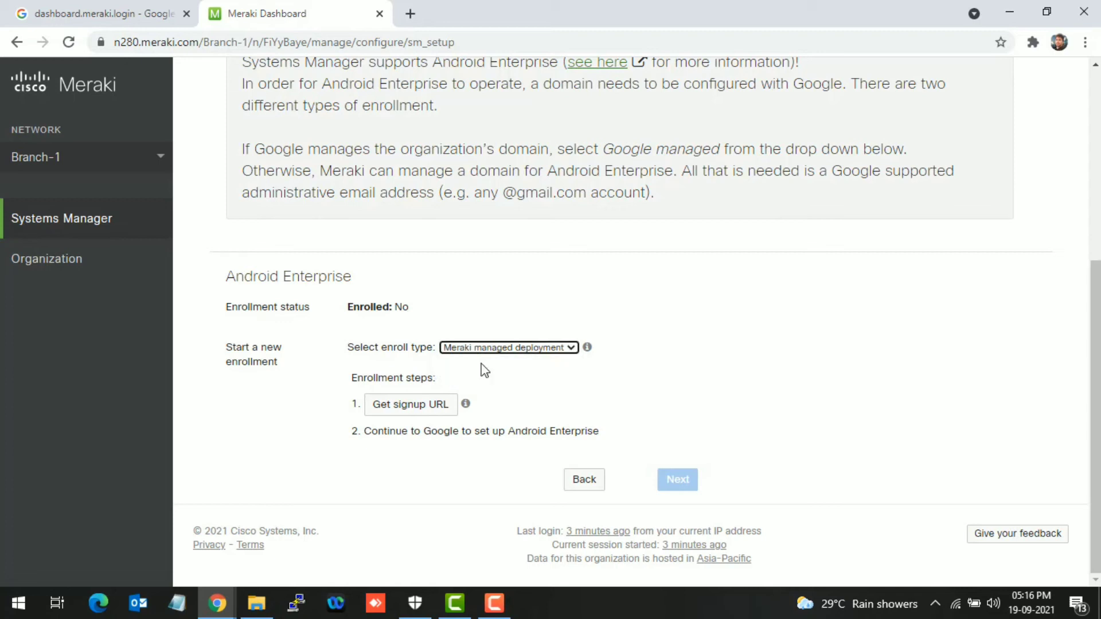
{"action": "left_click", "coordinate": [409, 407]}
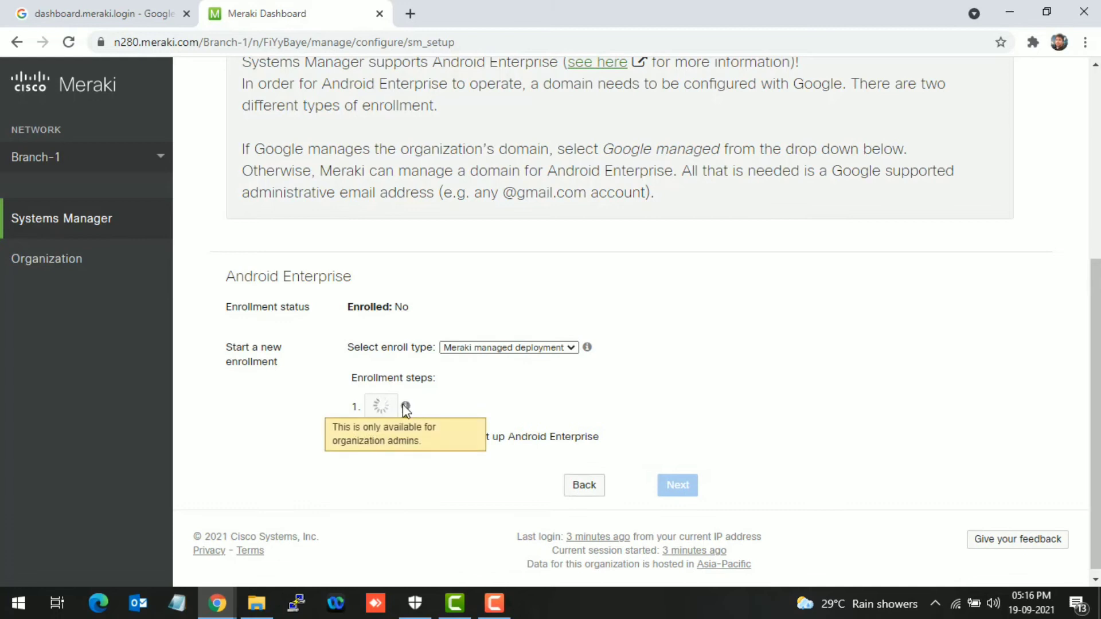
{"action": "left_click", "coordinate": [186, 13]}
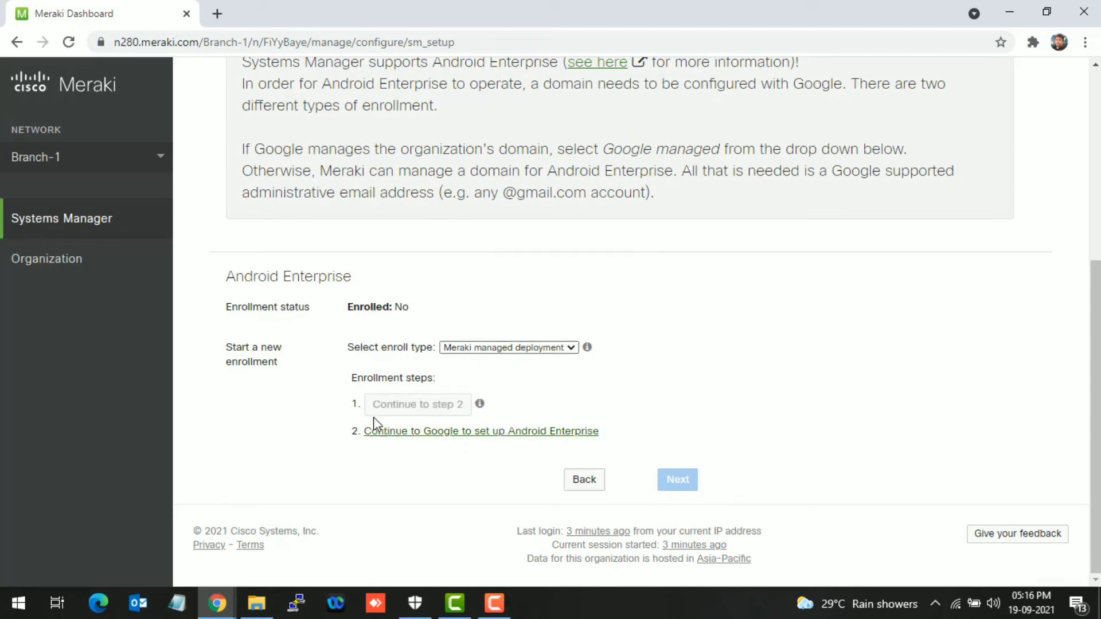
Step: Continue to Google Play's managed sign-up and enter Madmax as the business name
{"action": "left_click", "coordinate": [469, 433]}
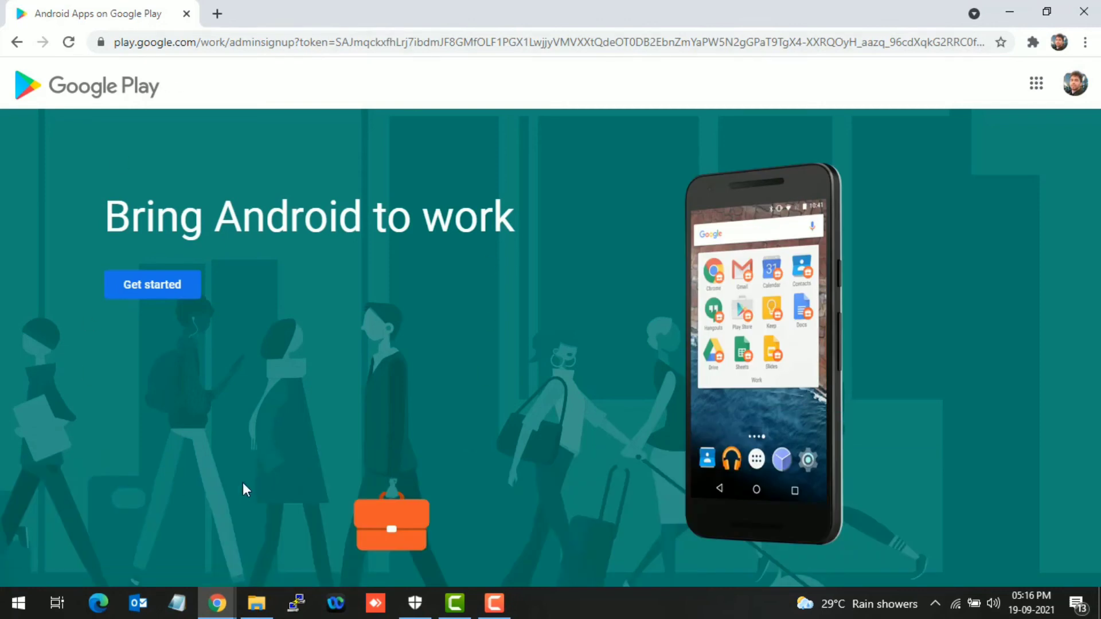
{"action": "left_click", "coordinate": [136, 284]}
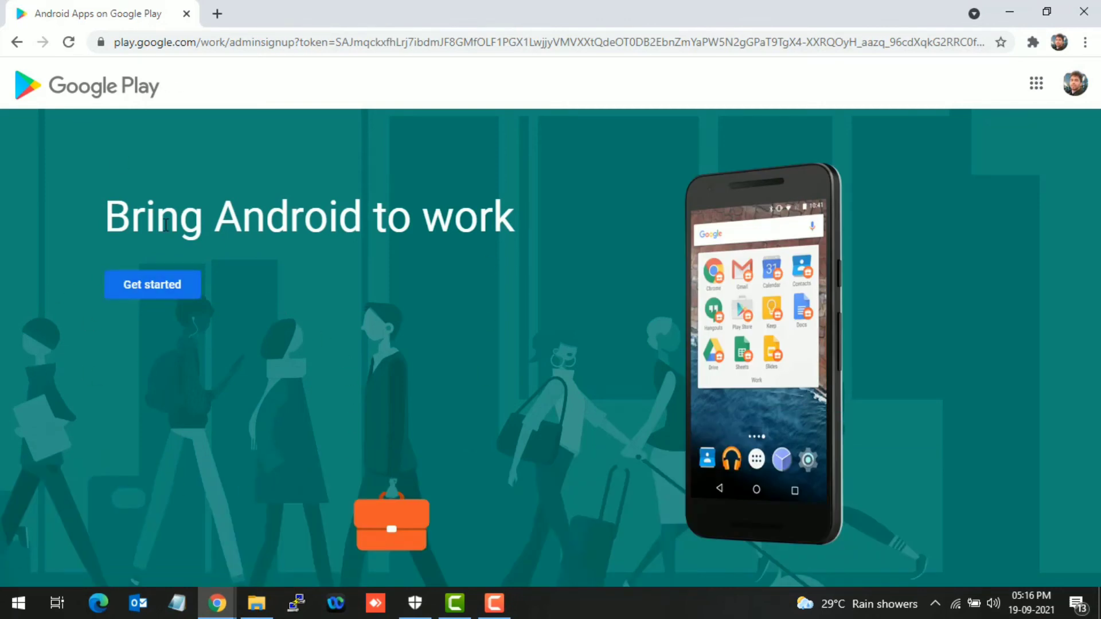
{"action": "left_click", "coordinate": [164, 291]}
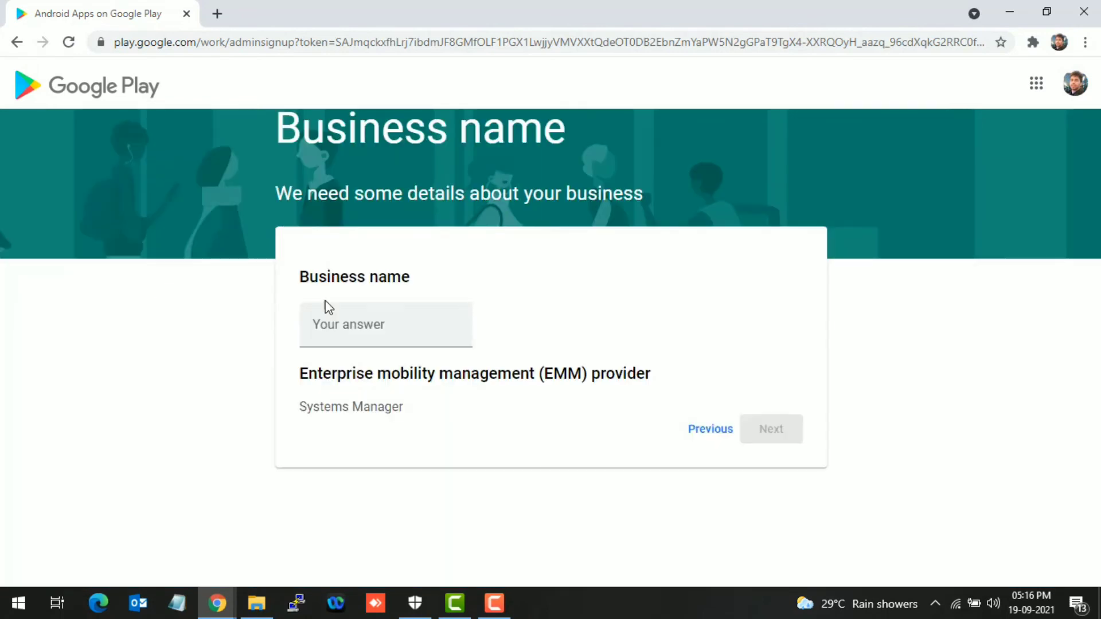
{"action": "left_click", "coordinate": [385, 322]}
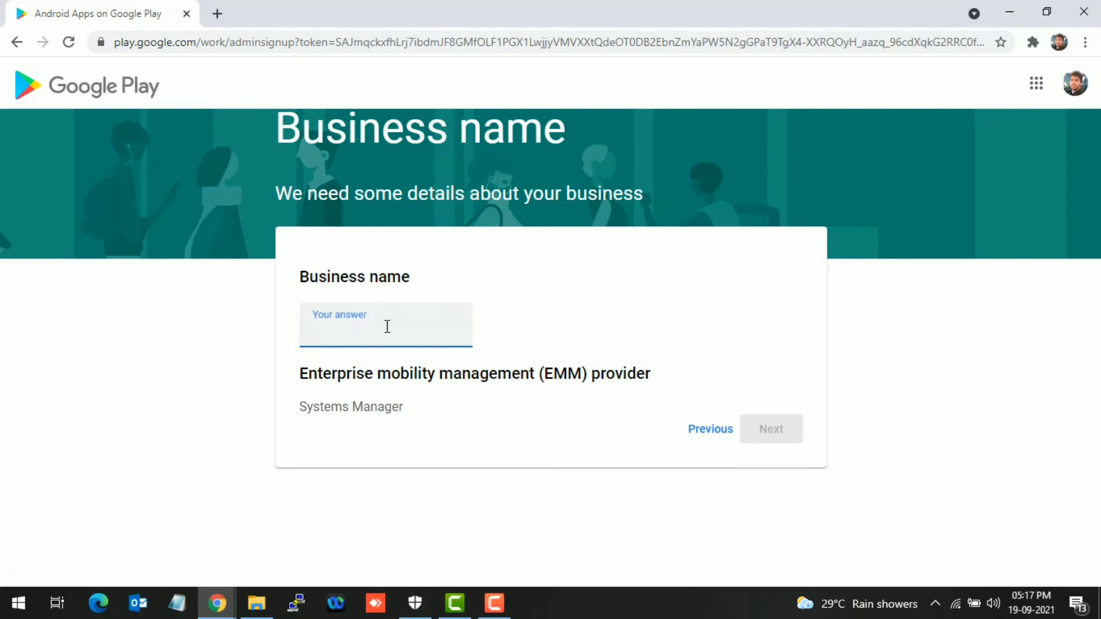
{"action": "type", "text": "Madmax"}
Step: Enter the data protection officer's name and move on to the contact e-mail to finish setup
{"action": "left_click", "coordinate": [787, 450]}
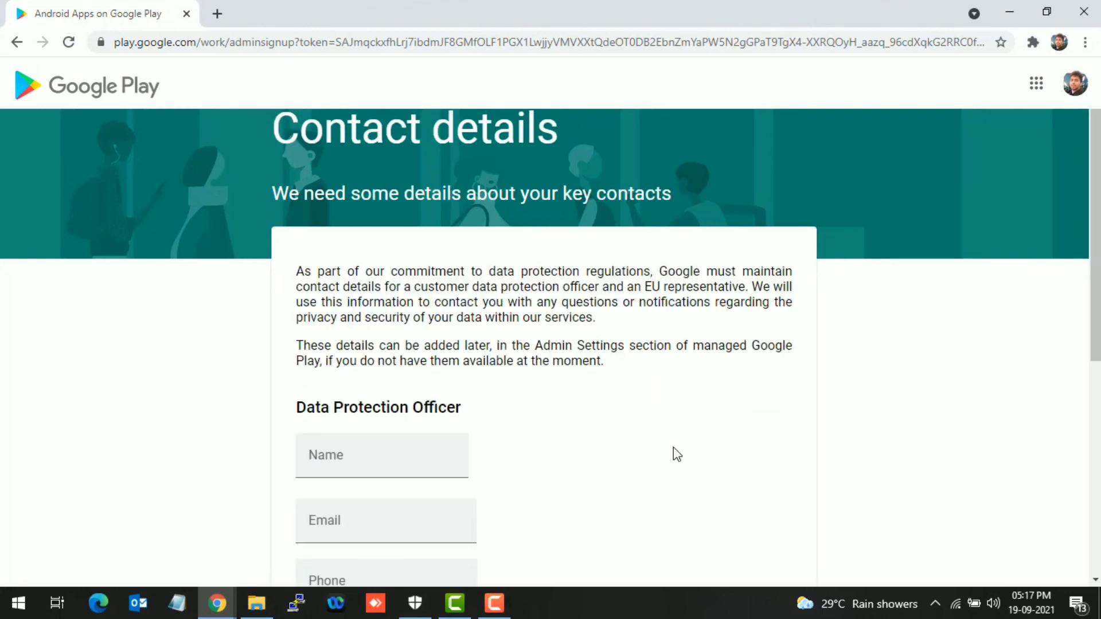
{"action": "scroll", "coordinate": [363, 349], "scroll_direction": "down", "scroll_amount": 3}
{"action": "left_click", "coordinate": [348, 290]}
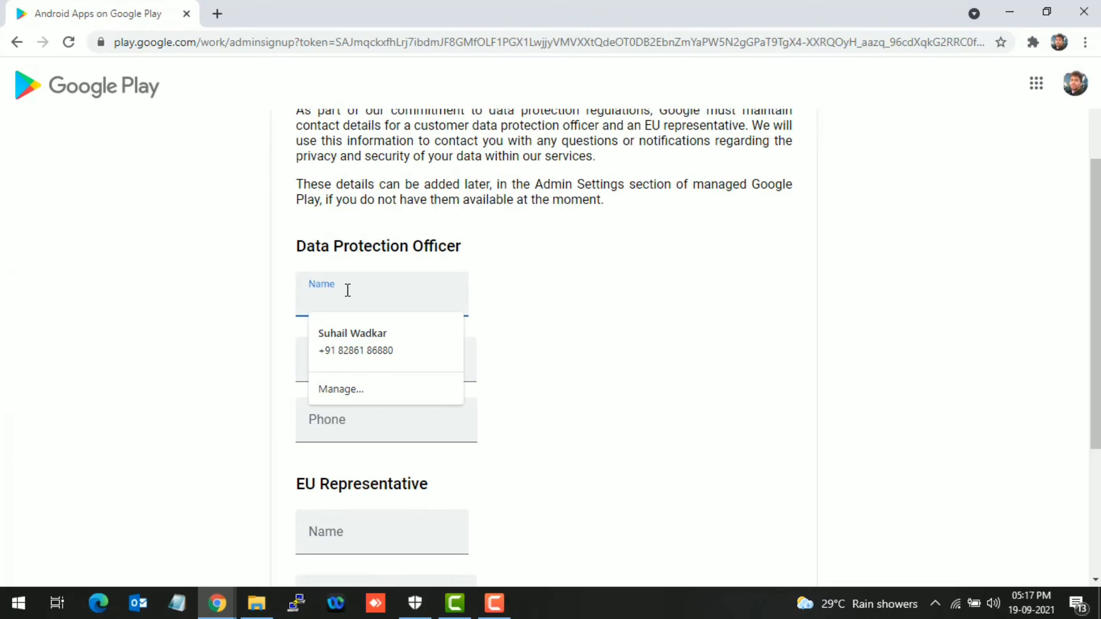
{"action": "type", "text": "Ma"}
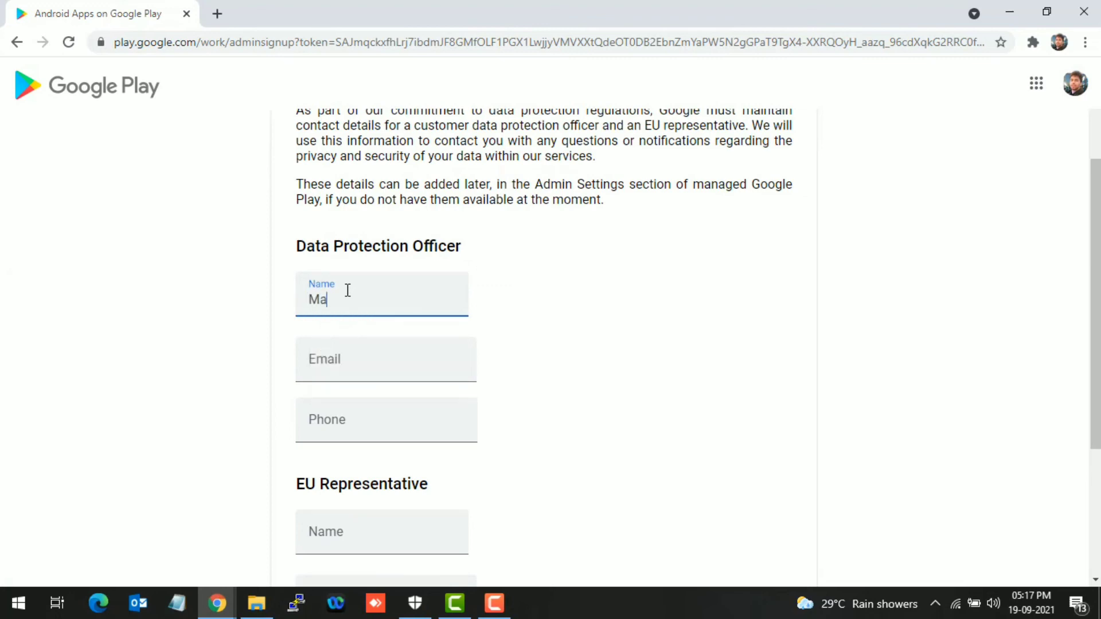
{"action": "type", "text": "dmax"}
{"action": "key", "text": "Tab"}
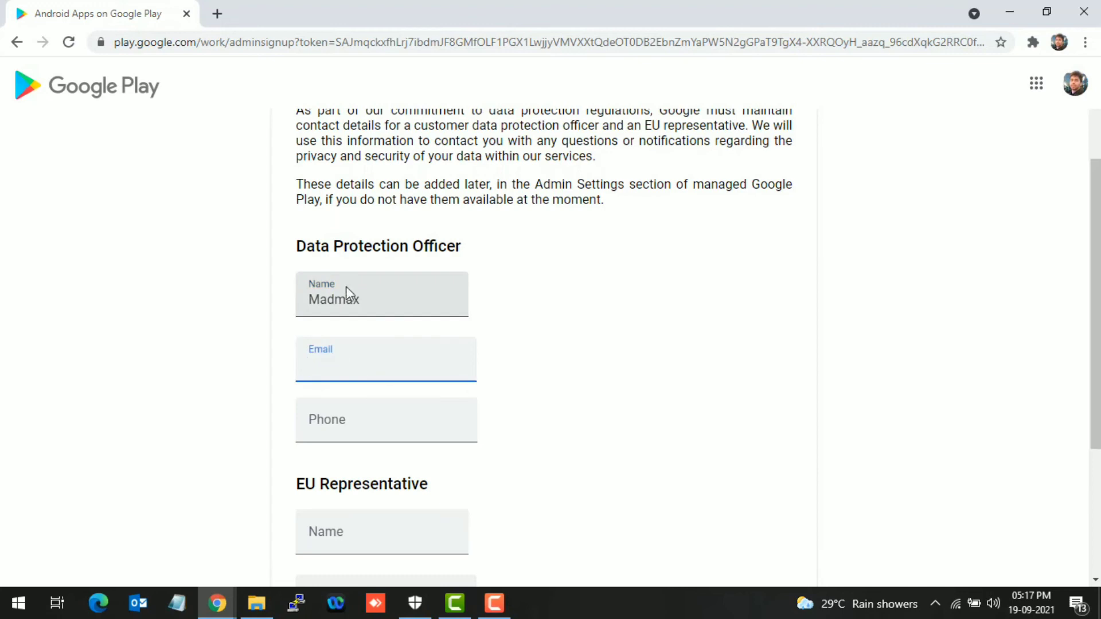
{"action": "scroll", "coordinate": [739, 557], "scroll_direction": "down", "scroll_amount": 4}
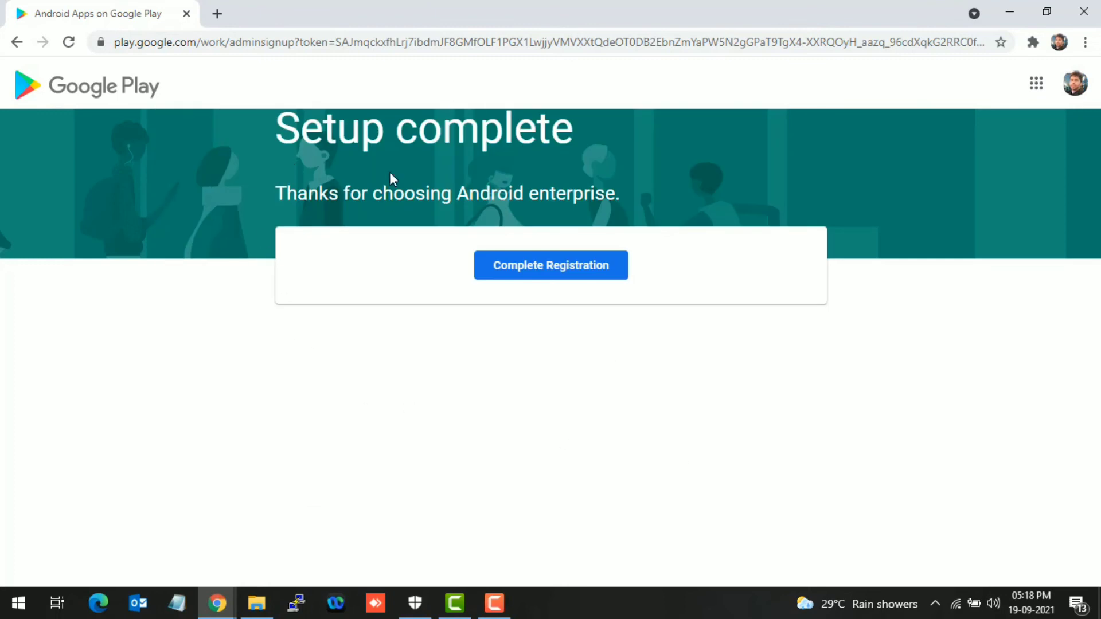
Step: Complete the registration and confirm Branch-1's Android Enterprise shows Enrolled: Yes, Meraki managed
{"action": "left_click", "coordinate": [591, 274]}
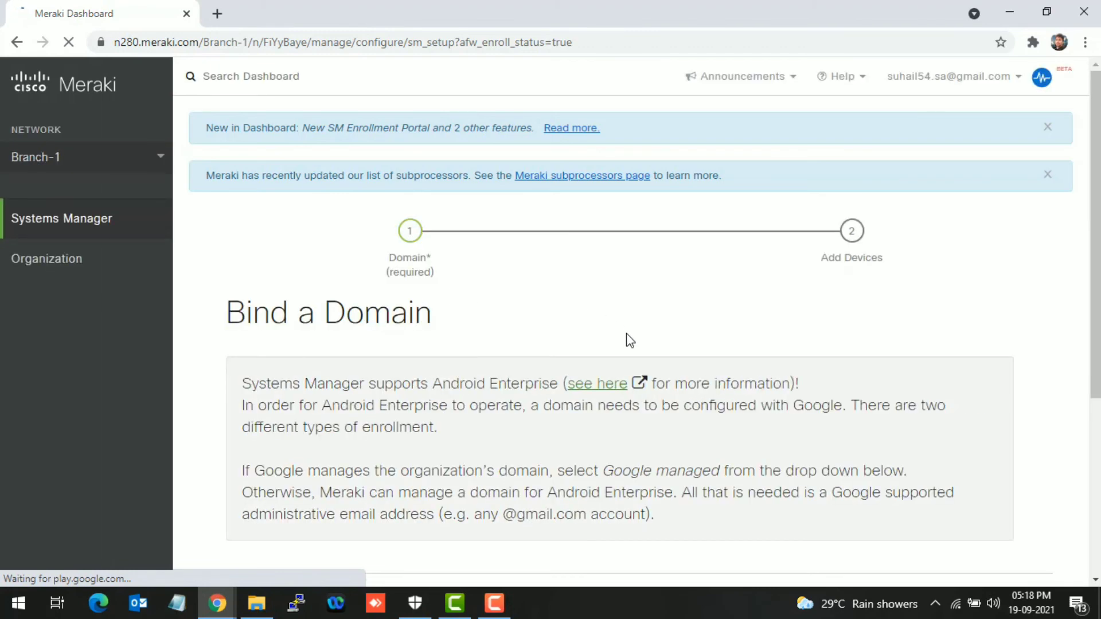
{"action": "scroll", "coordinate": [625, 335], "scroll_direction": "down", "scroll_amount": 2}
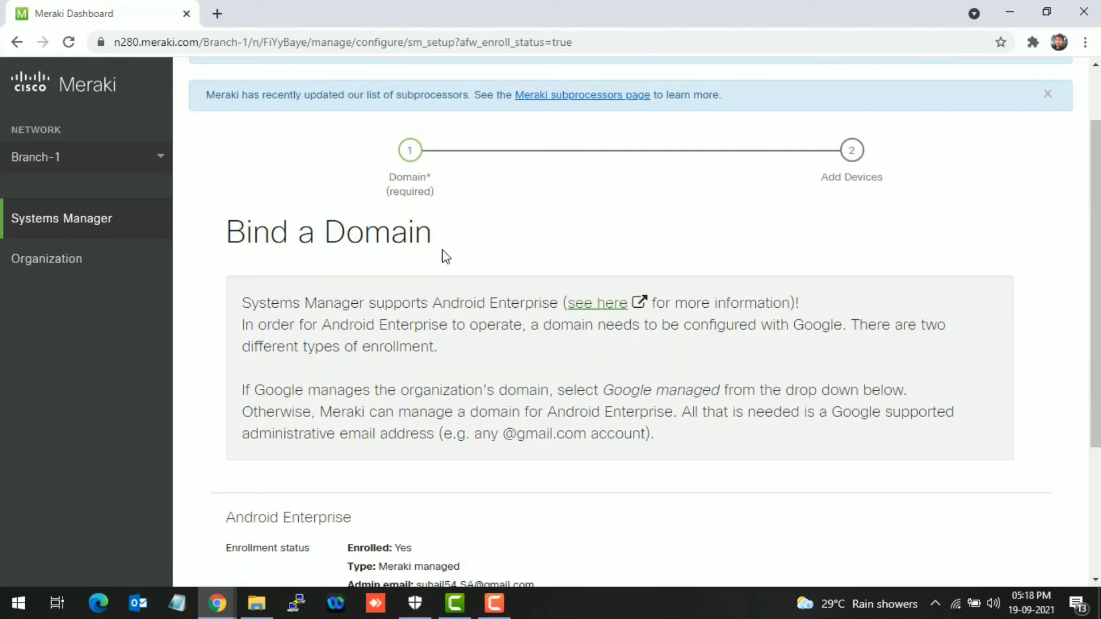
{"action": "scroll", "coordinate": [448, 258], "scroll_direction": "down", "scroll_amount": 3}
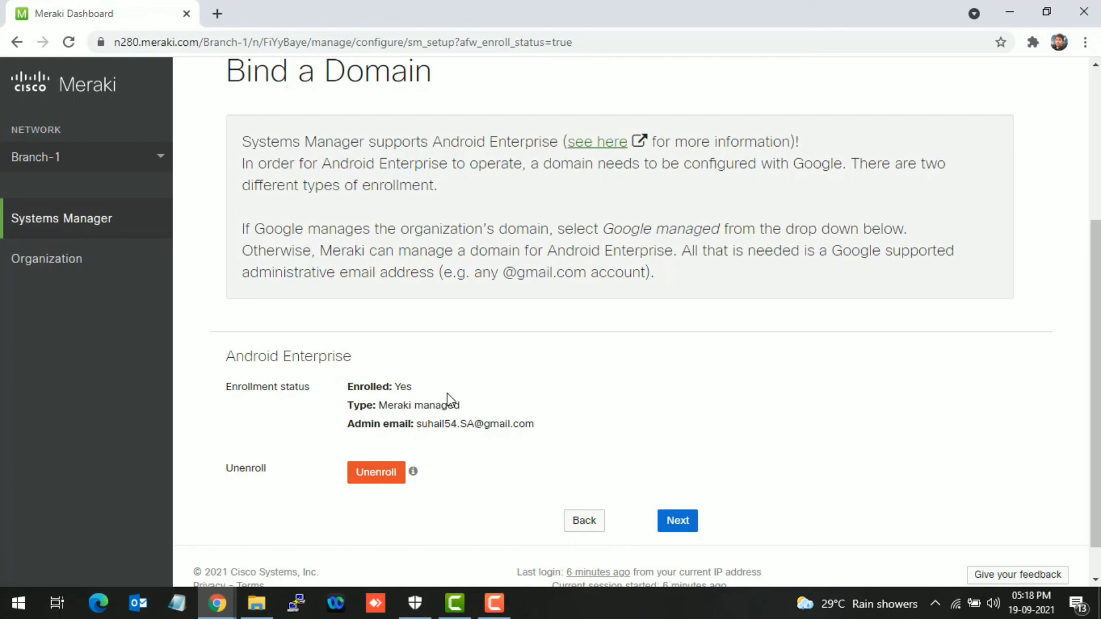
Step: Open Branch-1's Systems Manager Apps list and start a new app with Android as platform
{"action": "mouse_move", "coordinate": [63, 223]}
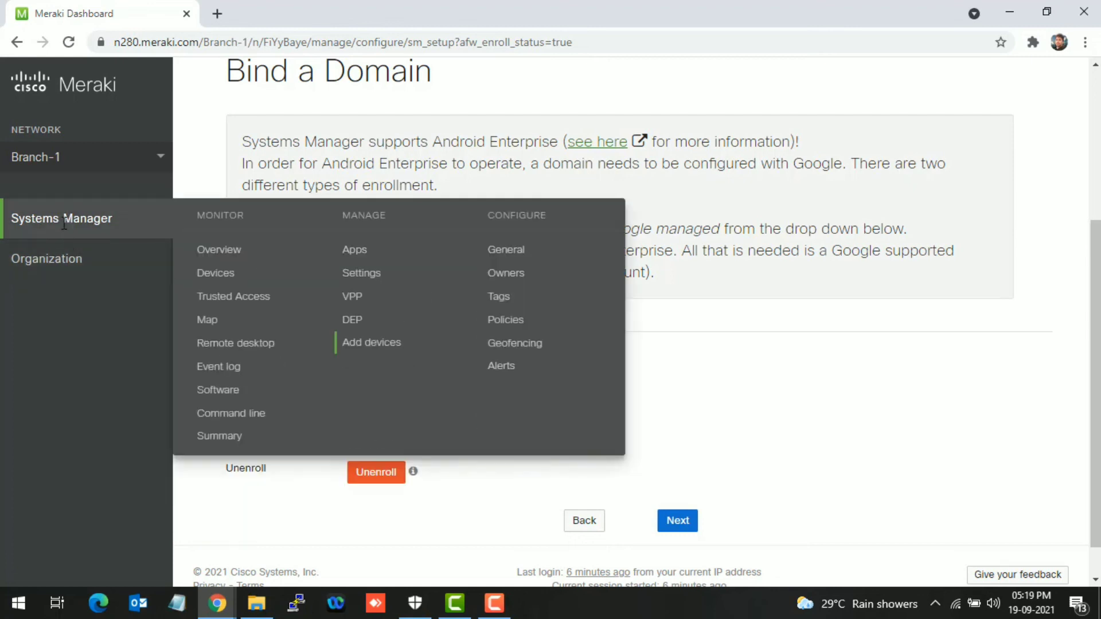
{"action": "left_click", "coordinate": [364, 254]}
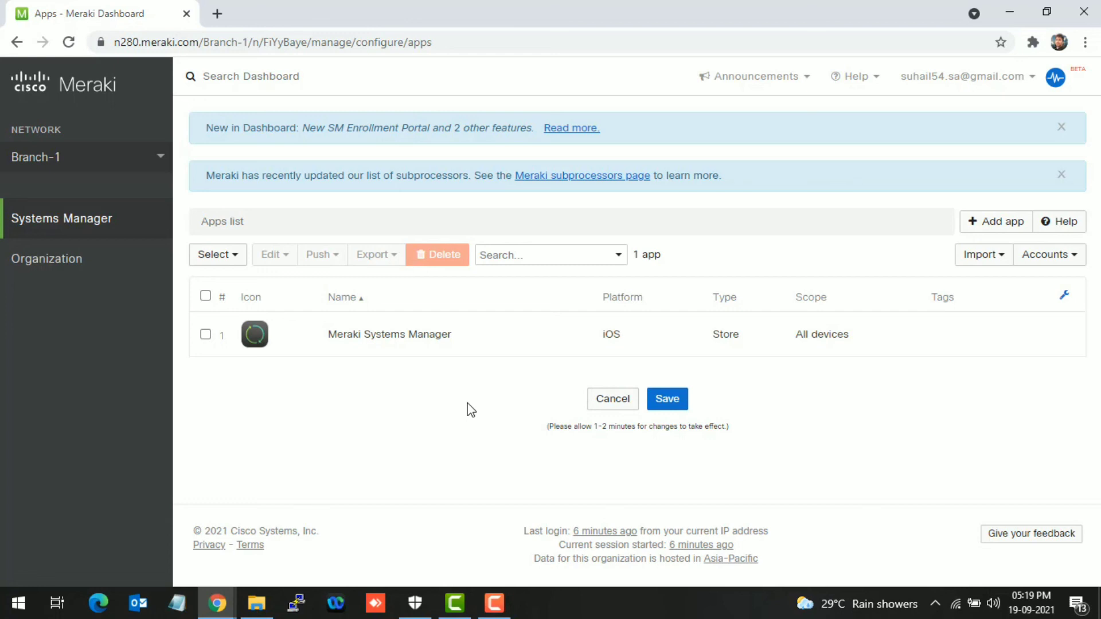
{"action": "left_click", "coordinate": [1001, 222]}
{"action": "left_click", "coordinate": [528, 188]}
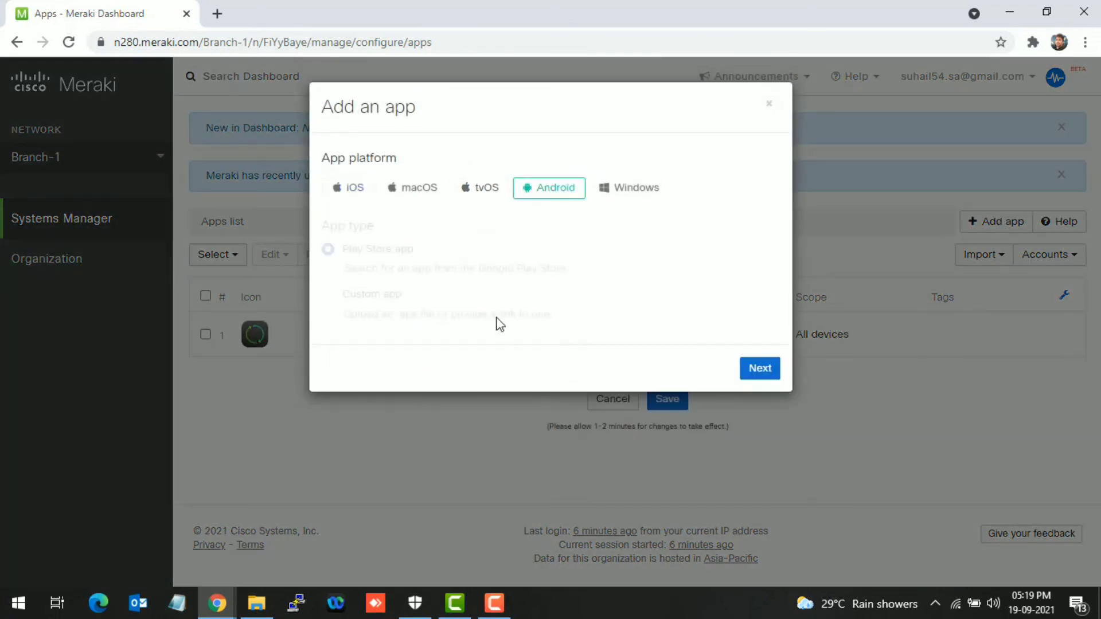
Step: Search 'webe' and pick Cisco Webex Meetings (com.cisco.webex.meetings, Free), browsing the store country list
{"action": "left_click", "coordinate": [750, 374]}
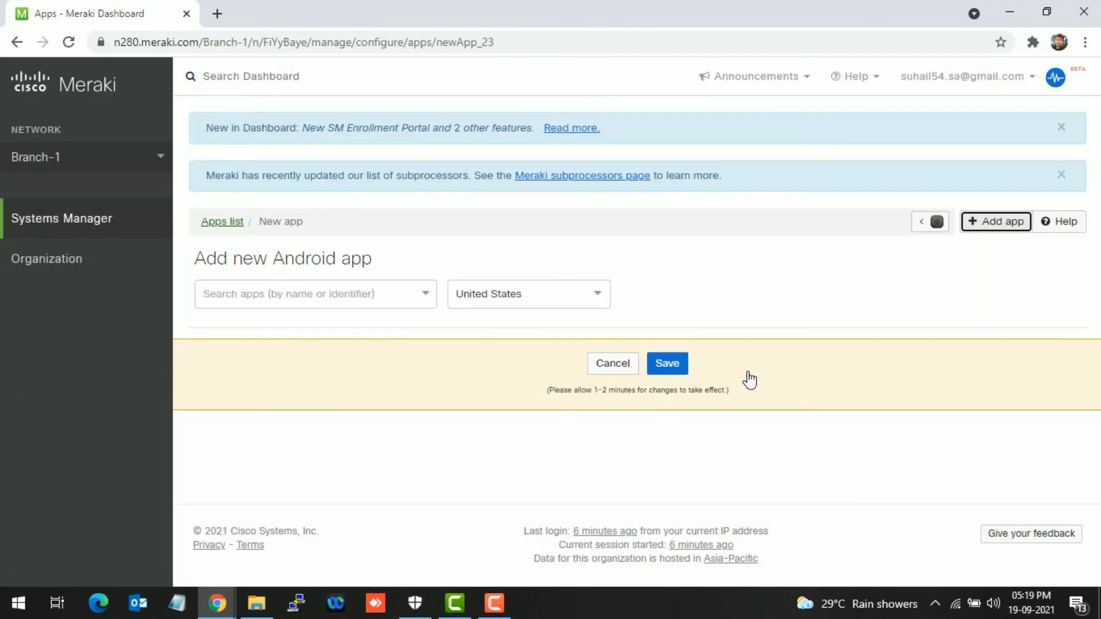
{"action": "left_click", "coordinate": [329, 297]}
{"action": "mouse_move", "coordinate": [144, 277]}
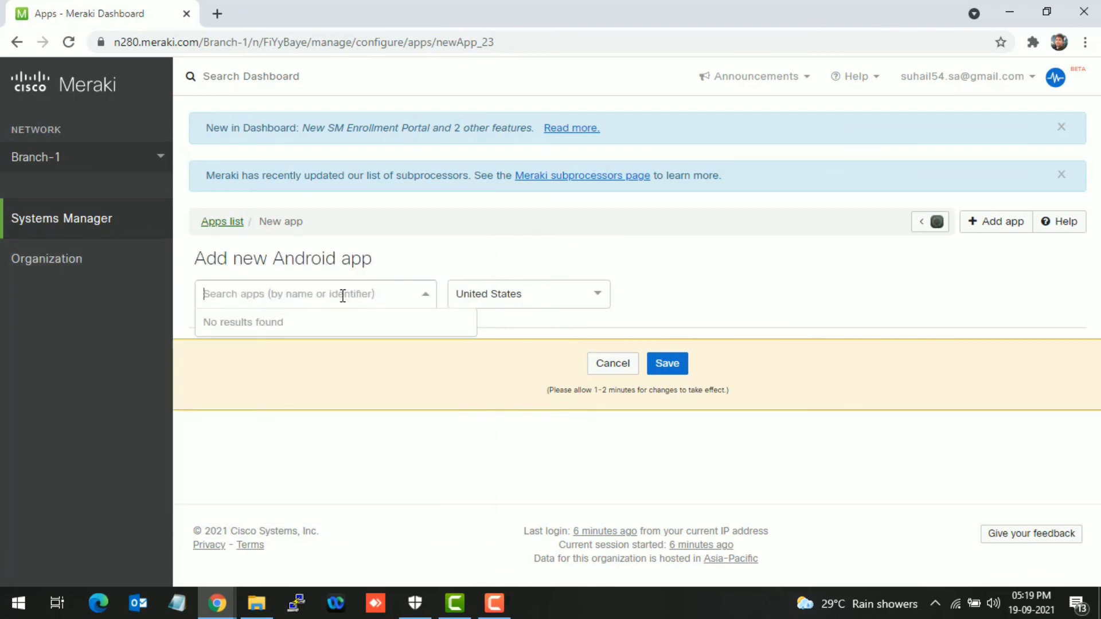
{"action": "type", "text": "webe"}
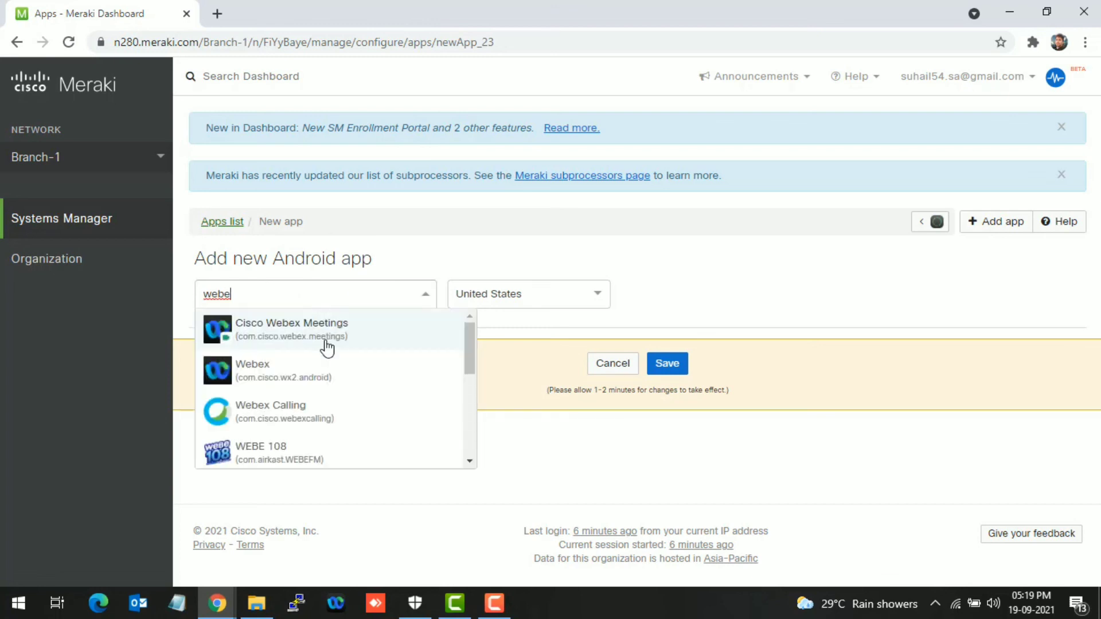
{"action": "left_click", "coordinate": [323, 338]}
{"action": "left_click", "coordinate": [498, 312]}
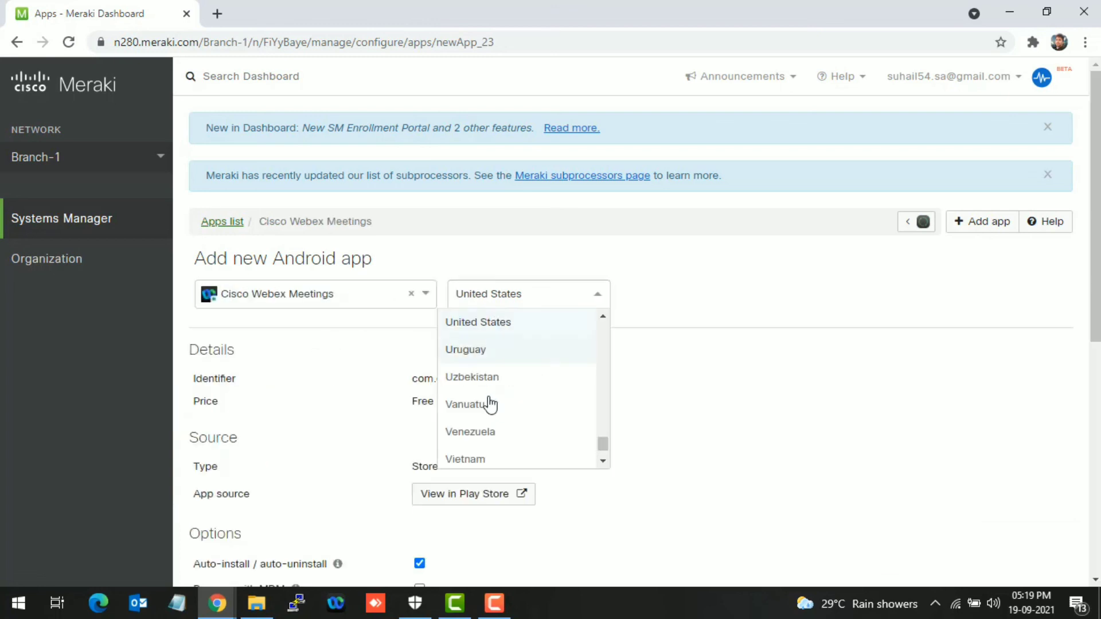
{"action": "scroll", "coordinate": [488, 416], "scroll_direction": "down", "scroll_amount": 1}
{"action": "scroll", "coordinate": [488, 418], "scroll_direction": "down", "scroll_amount": 1}
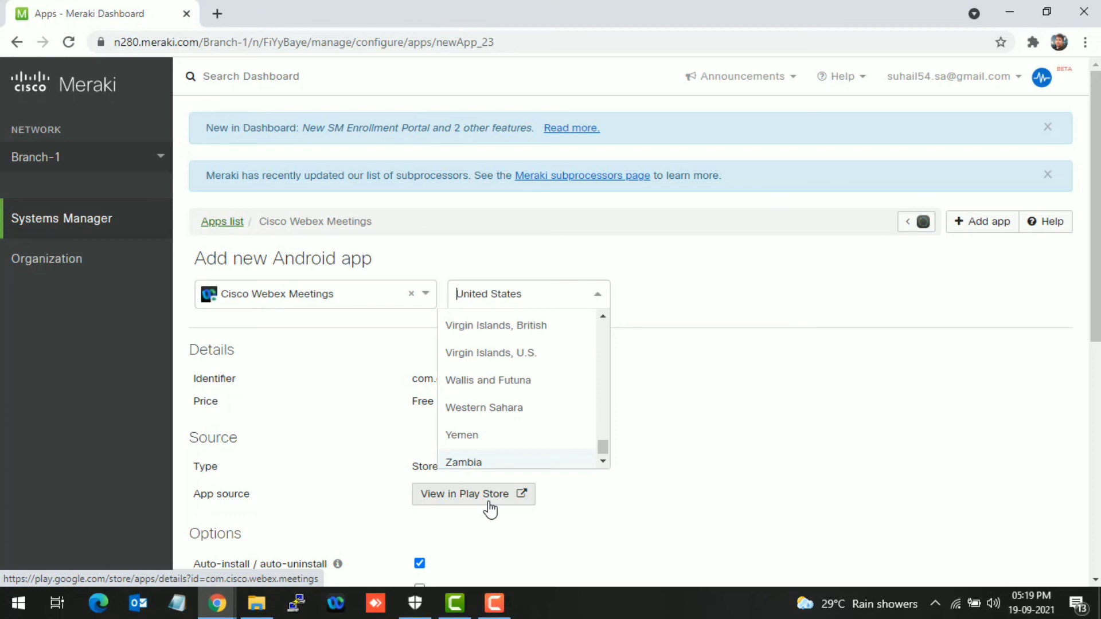
Step: Go to the Systems Manager Add devices page, leaving the app unsaved
{"action": "mouse_move", "coordinate": [53, 223]}
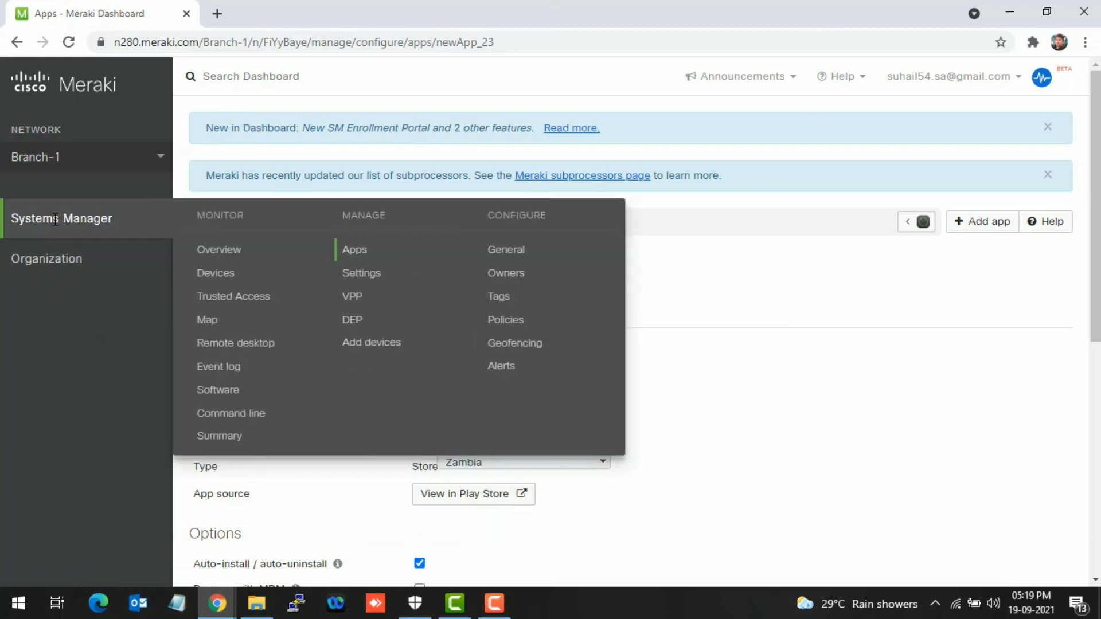
{"action": "left_click", "coordinate": [353, 343]}
{"action": "left_click", "coordinate": [627, 130]}
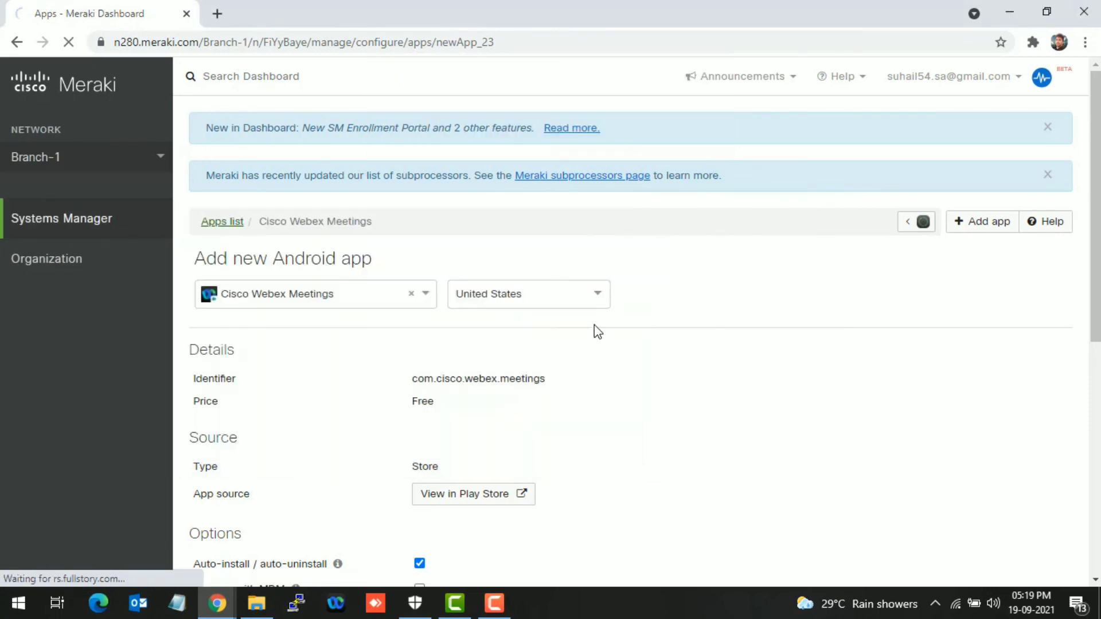